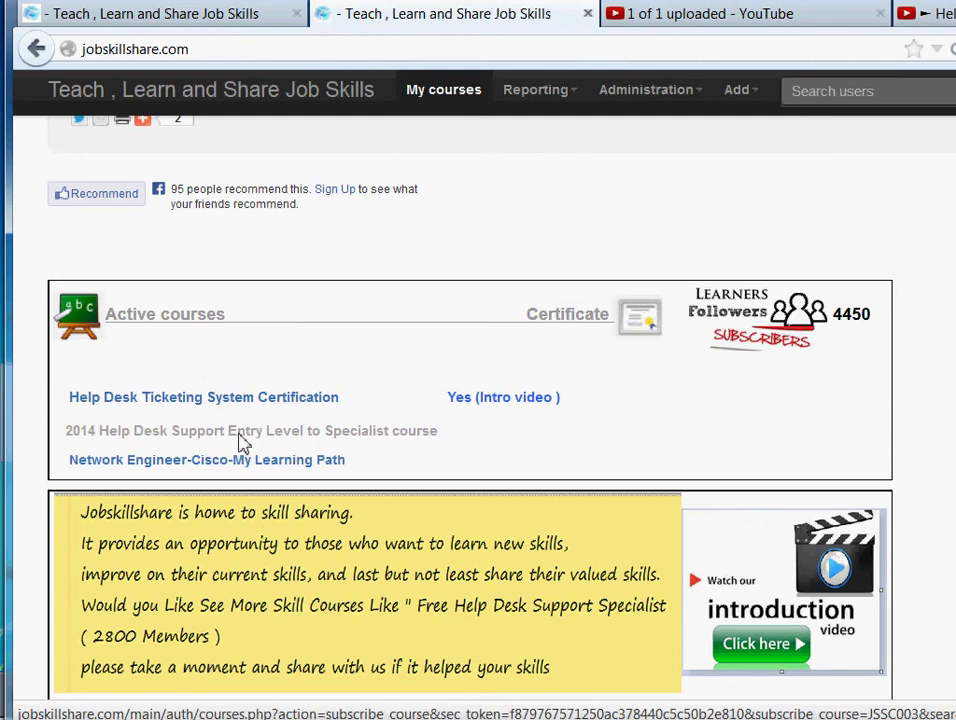
Open the 2014 Help Desk Support Entry Level to Specialist course and go to its learning paths
click(287, 442)
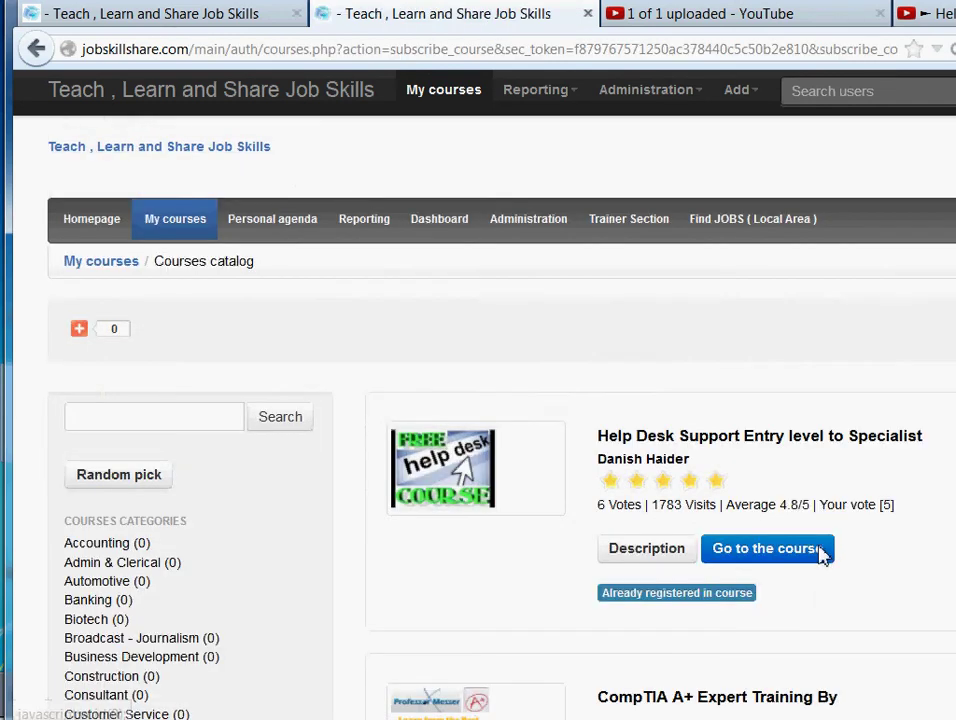
click(818, 553)
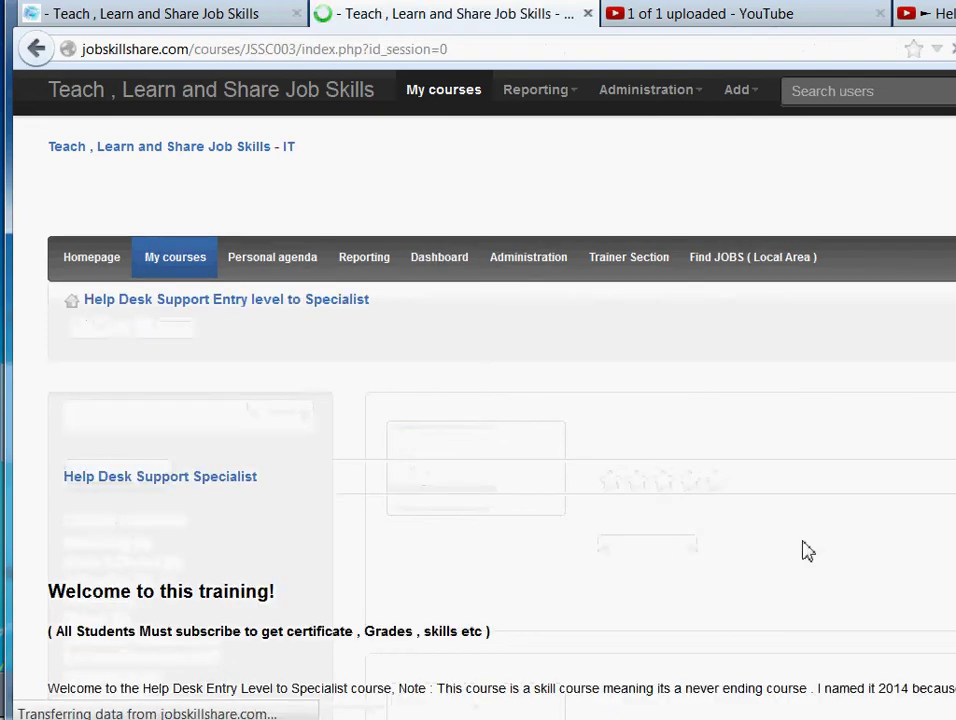
scroll(354, 461, down, 5)
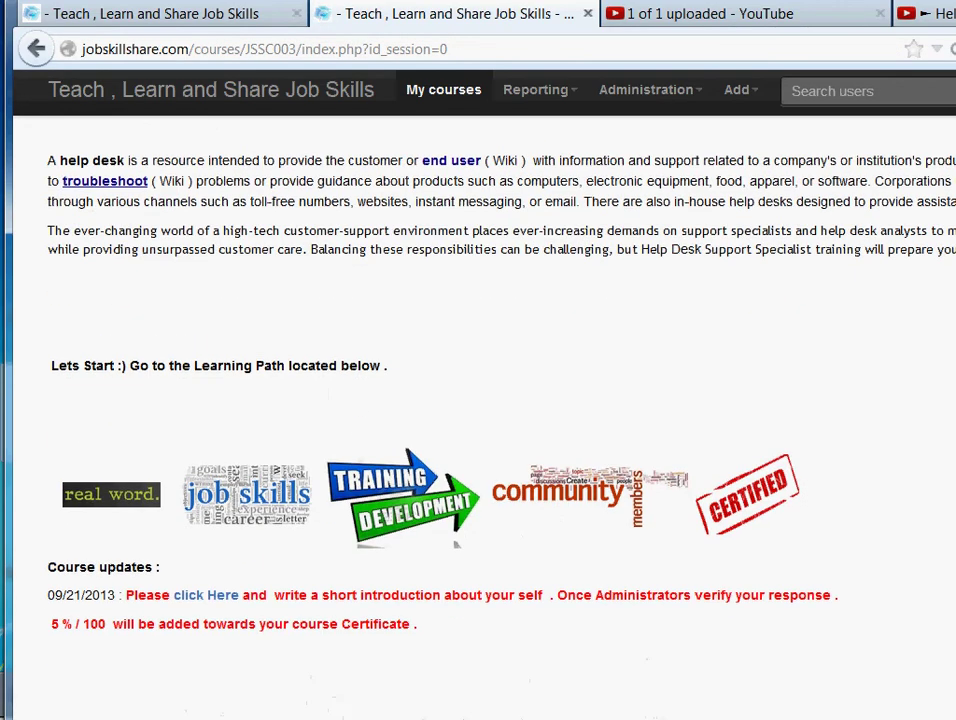
scroll(455, 545, down, 6)
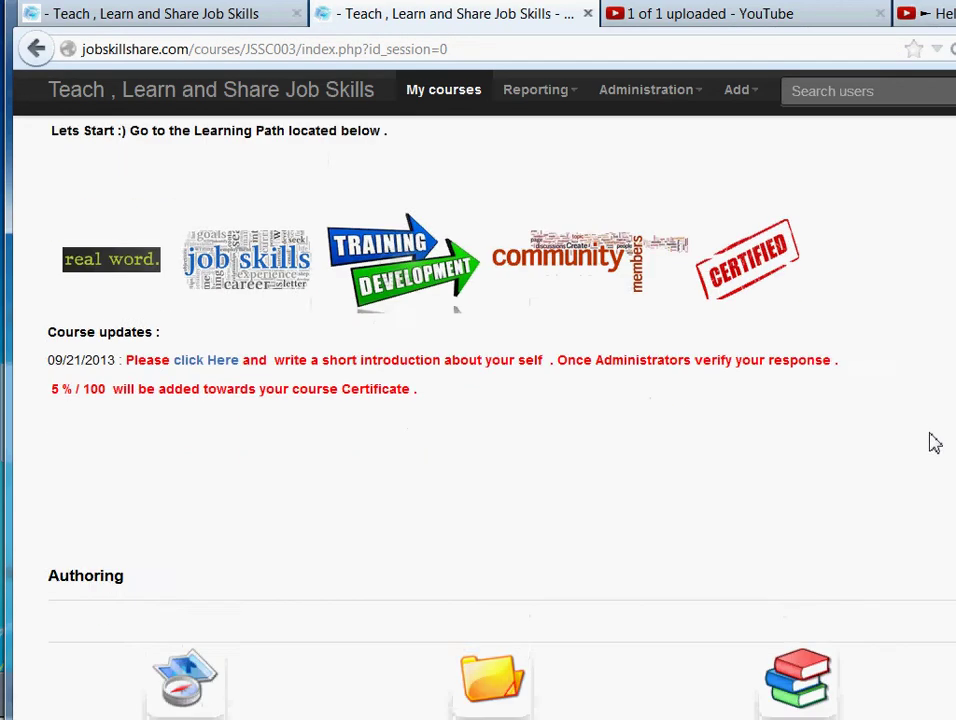
click(829, 333)
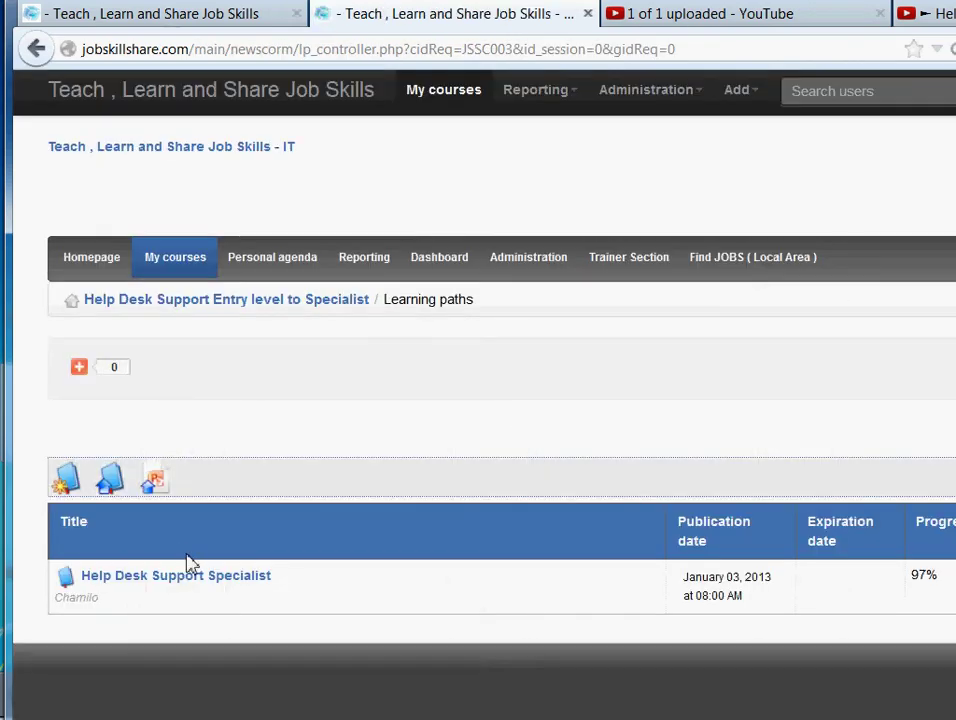
Open the Help Desk Support Specialist learning path and show the Cleanup & Tuning Tools topic under My Tools
click(187, 580)
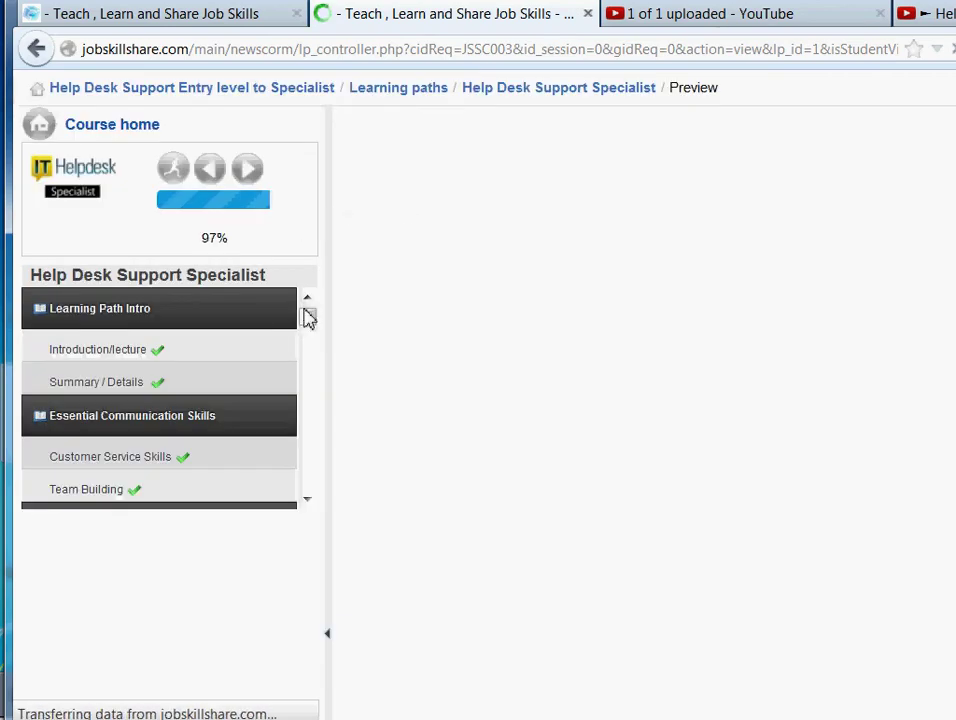
drag(309, 322, 318, 619)
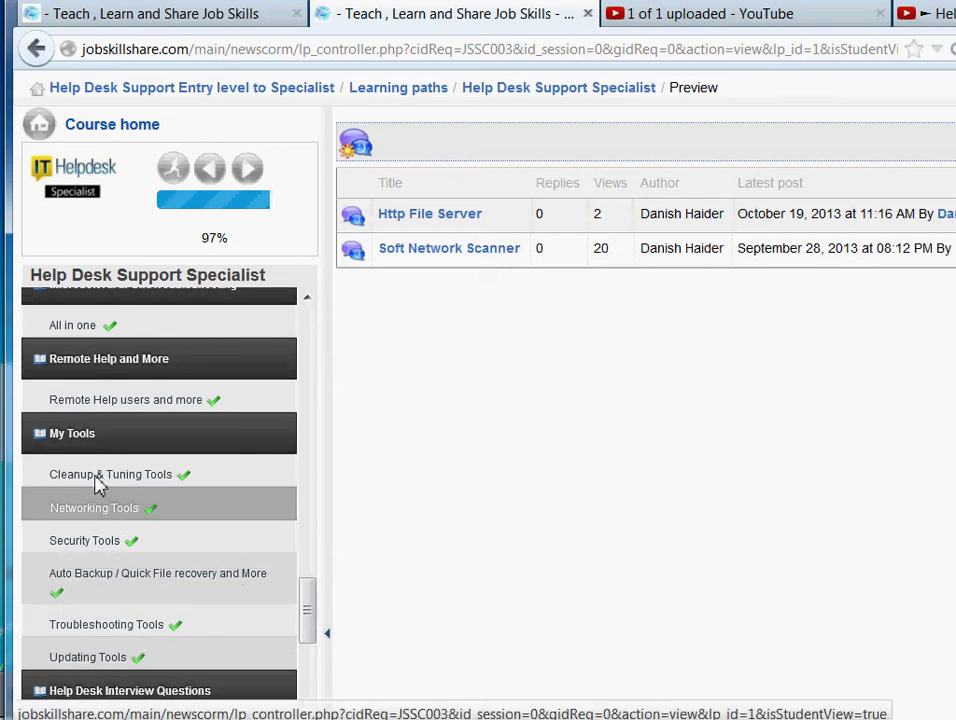
click(98, 484)
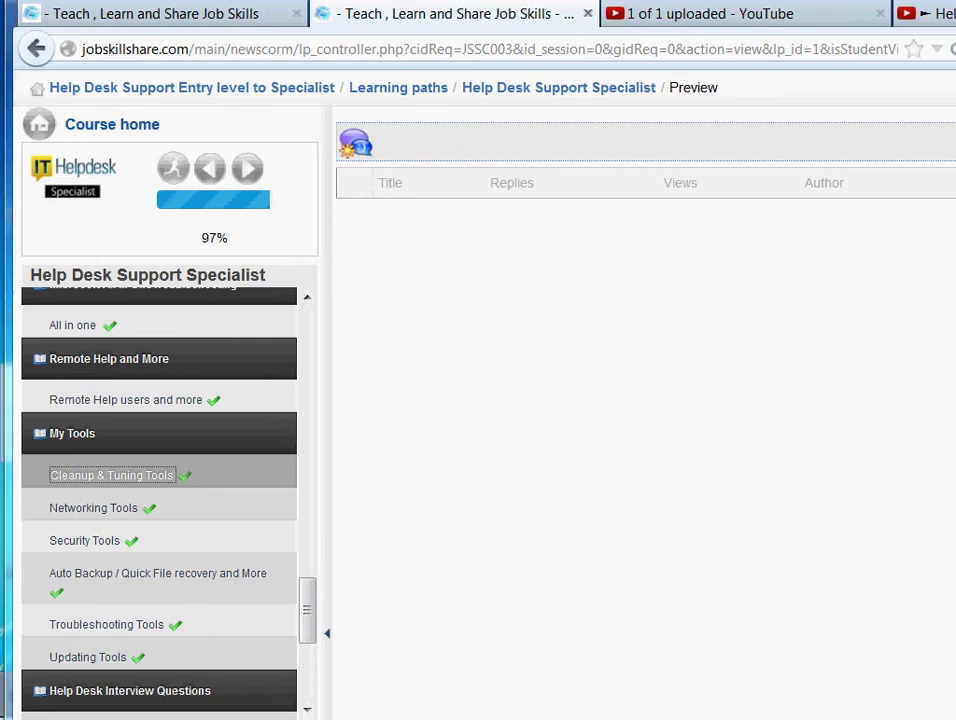
Switch to the Windows 7 lab desktop
mouse_move(593, 700)
click(506, 668)
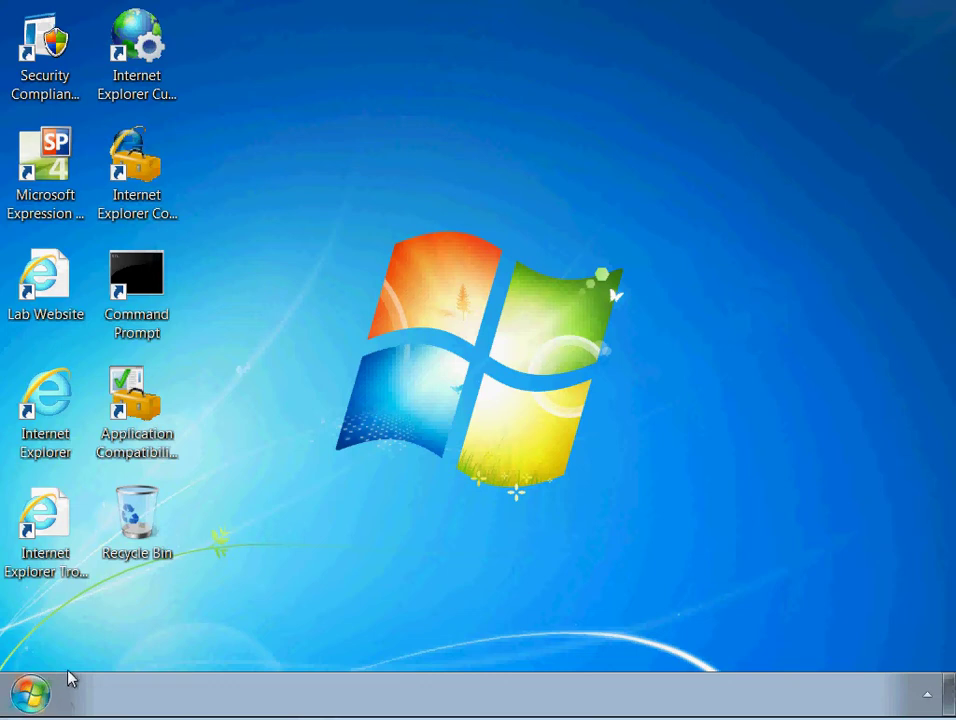
click(44, 700)
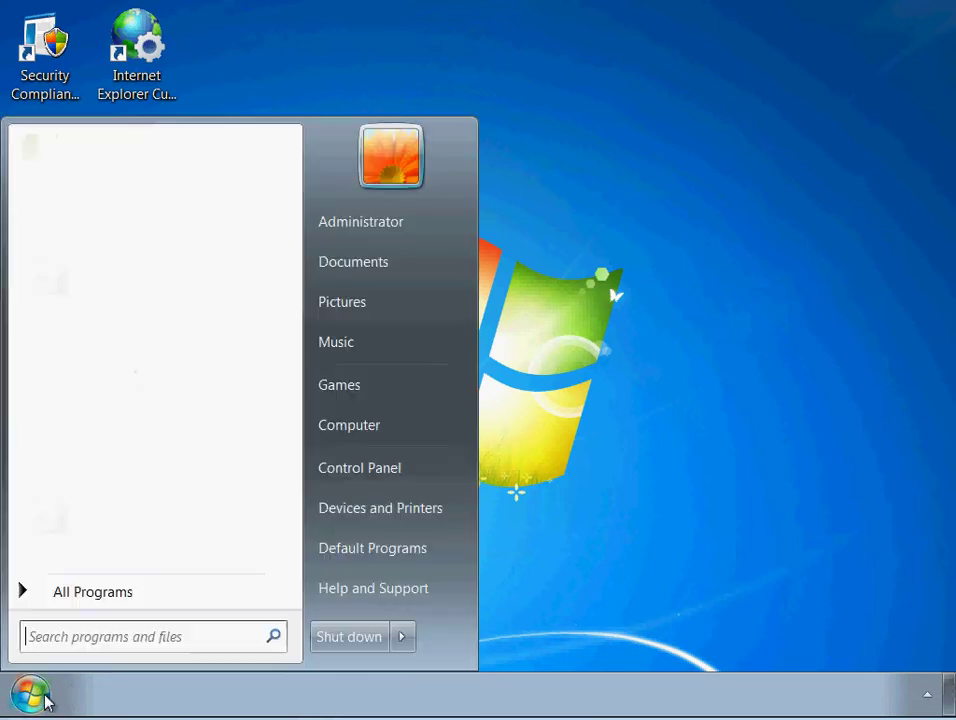
click(612, 222)
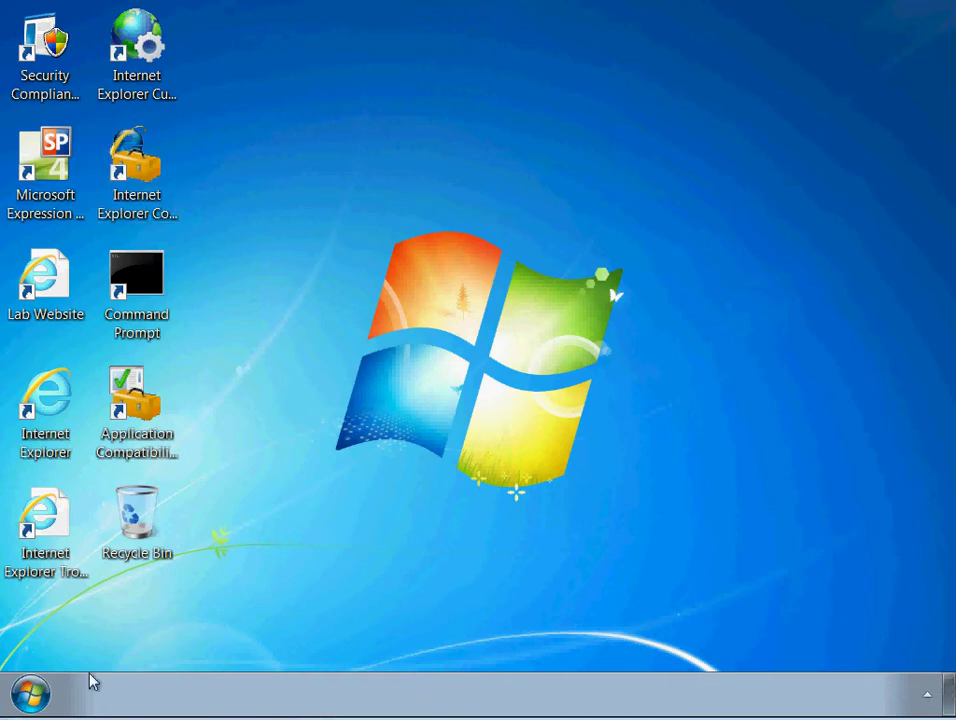
click(30, 690)
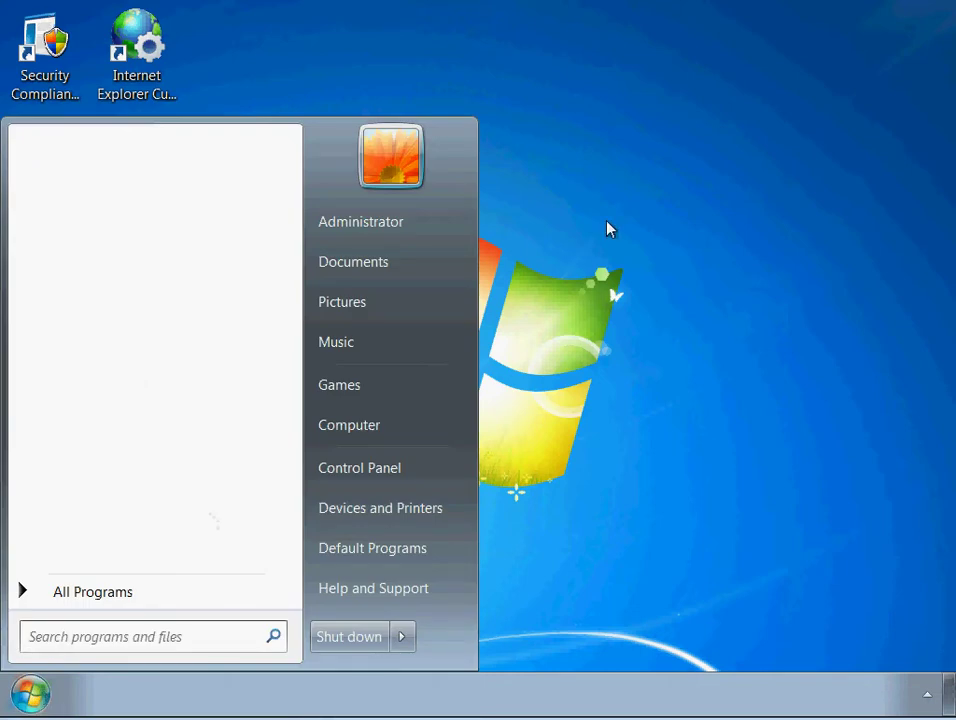
click(600, 232)
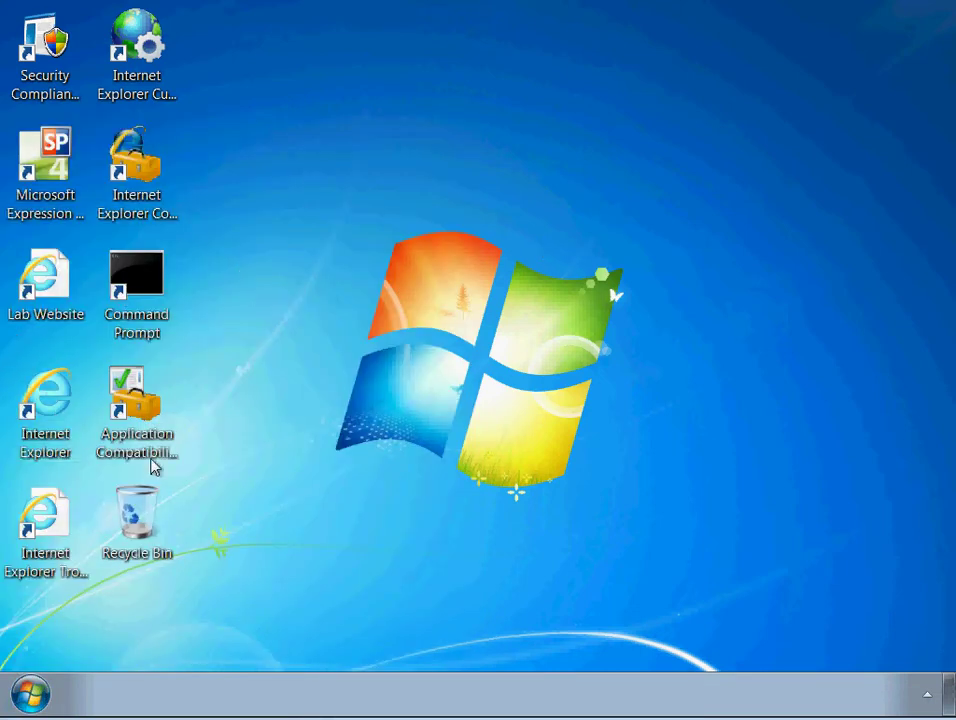
Launch Internet Explorer, go to google.com and search for "rkill"
double_click(47, 392)
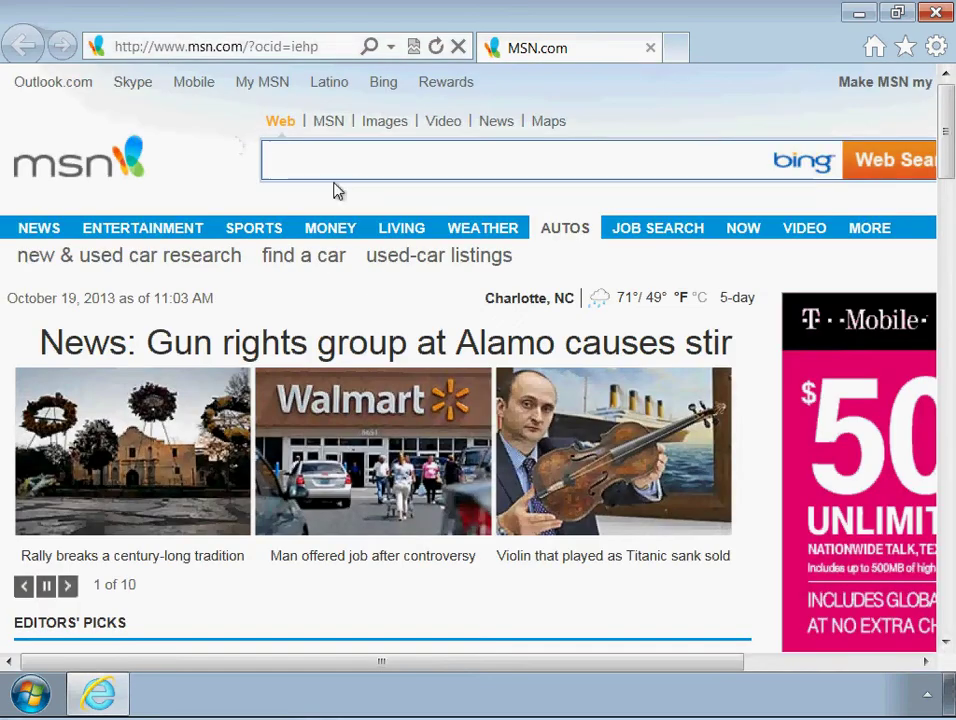
click(220, 45)
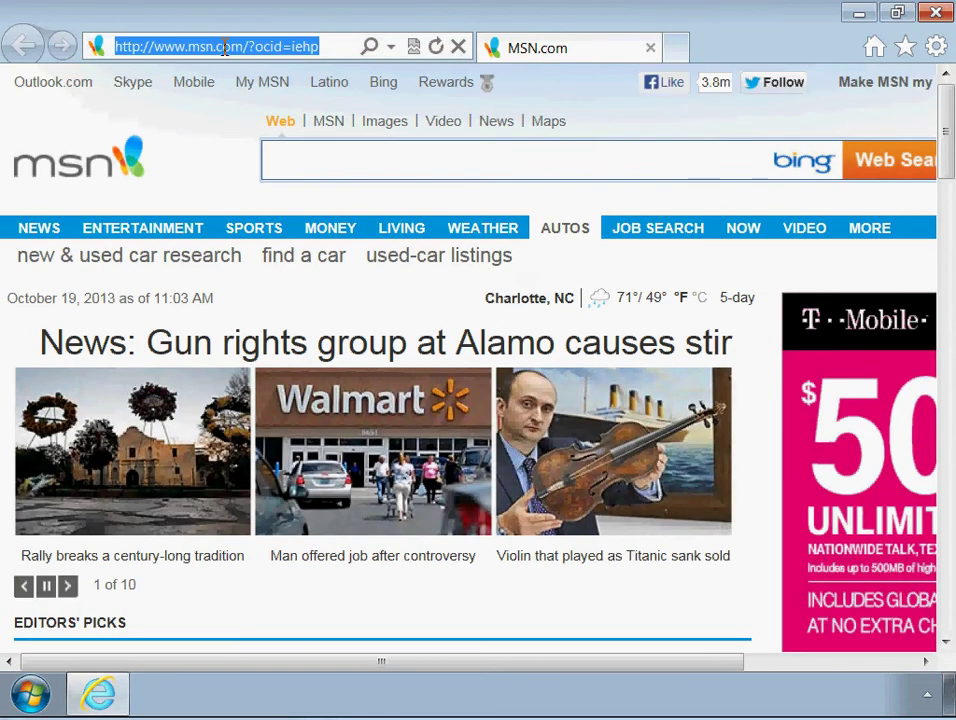
text(google.com/)
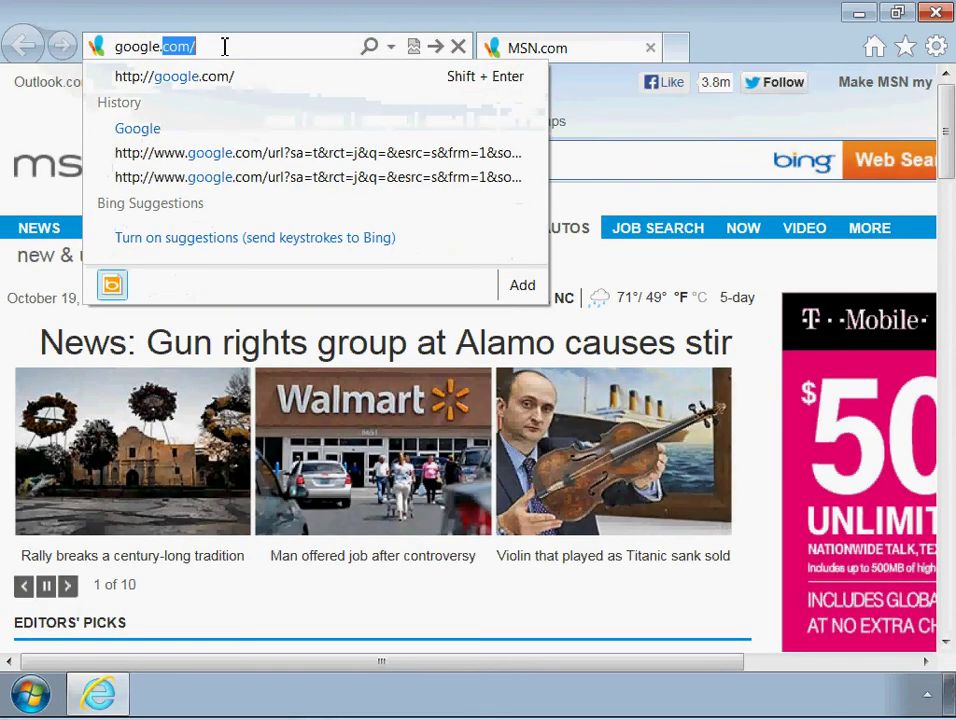
key(Return)
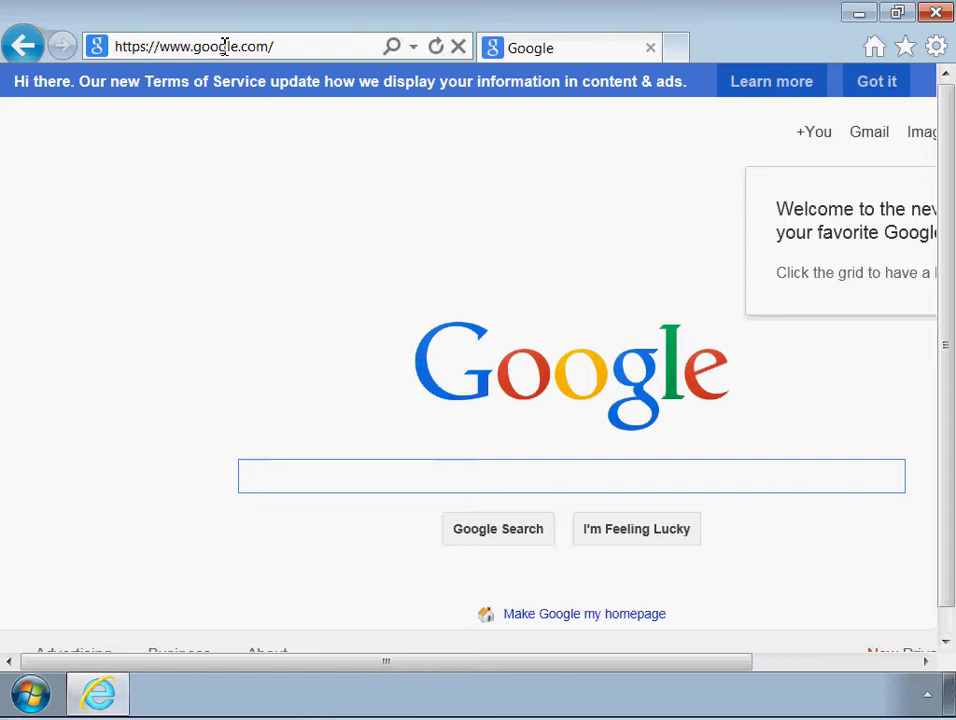
text(rkill)
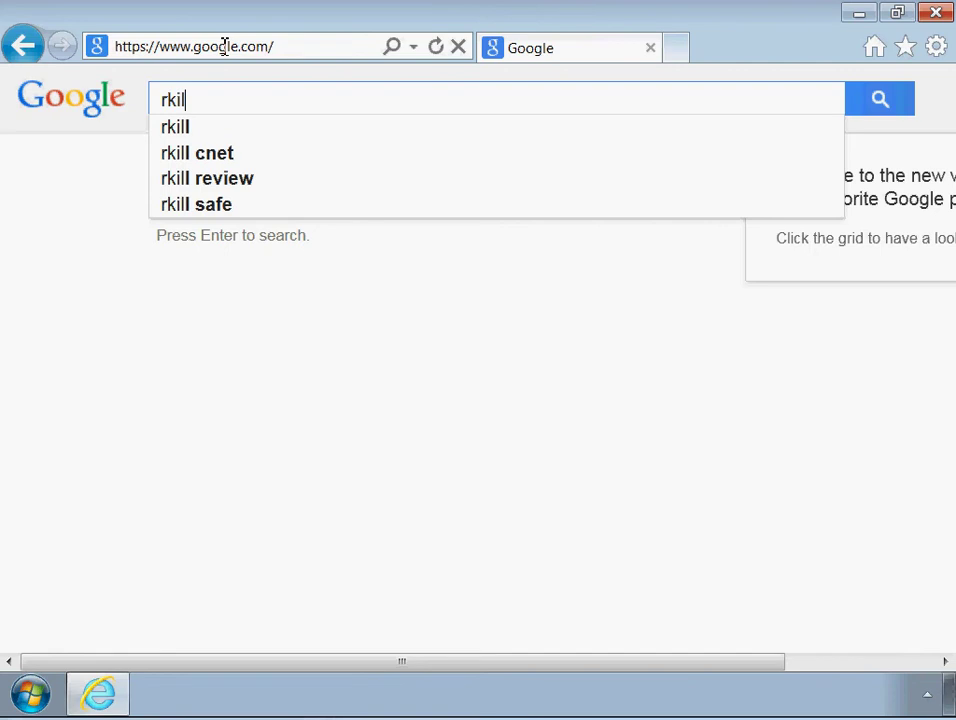
key(Return)
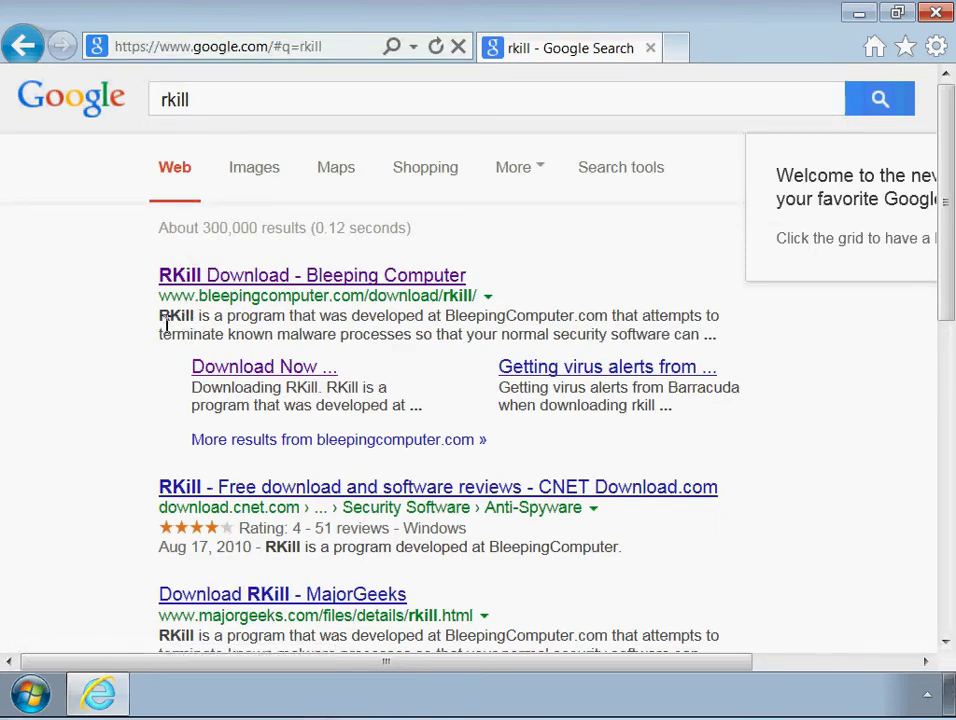
drag(162, 317, 527, 343)
click(523, 343)
drag(298, 337, 549, 337)
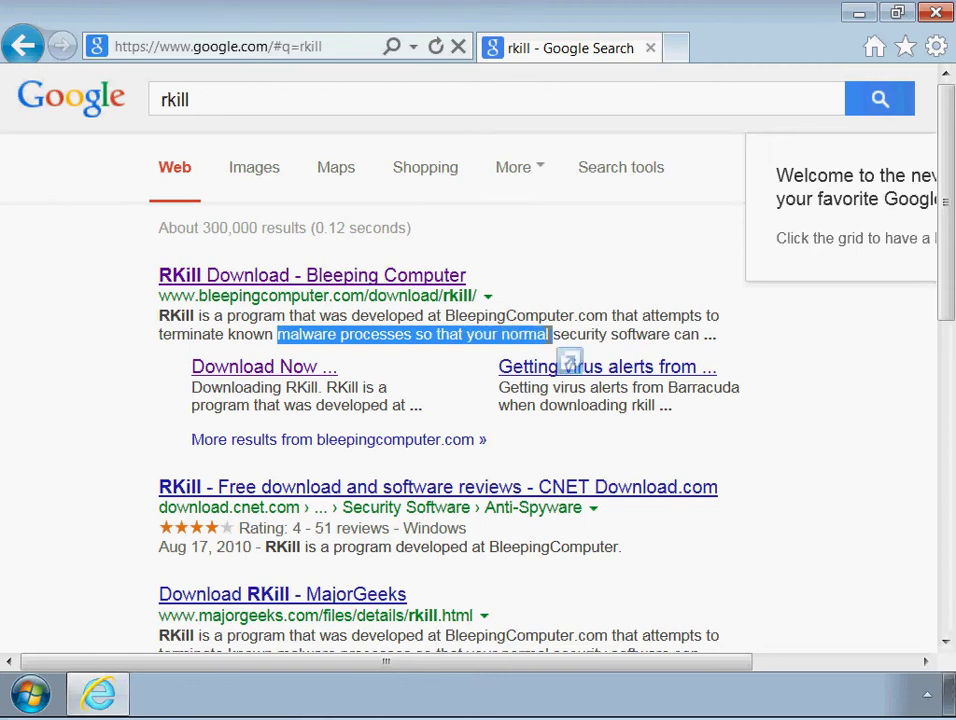
click(584, 316)
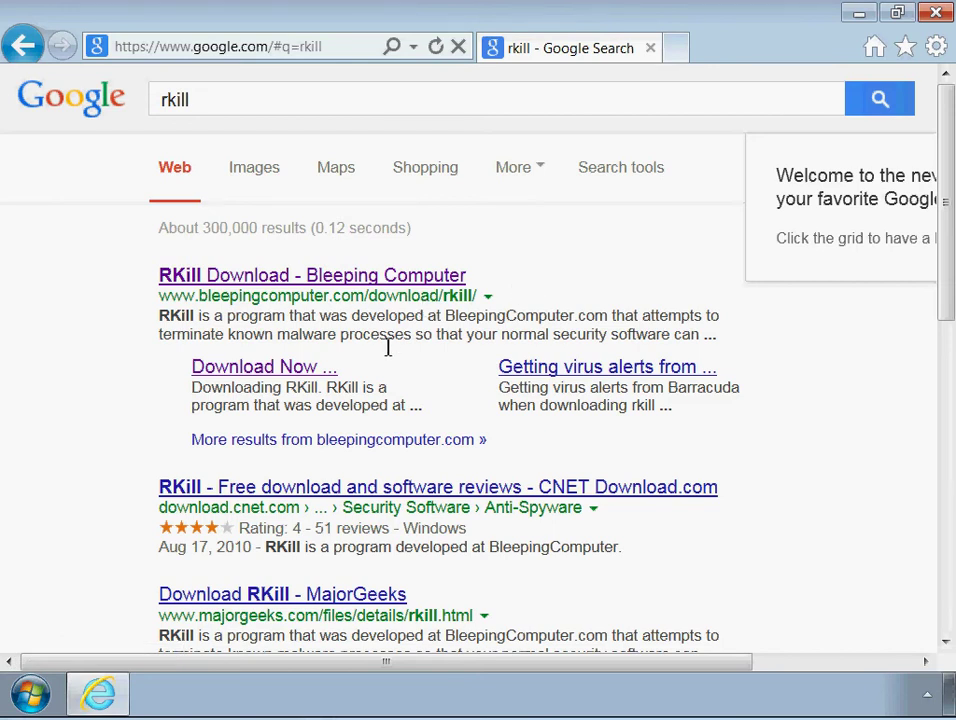
click(275, 283)
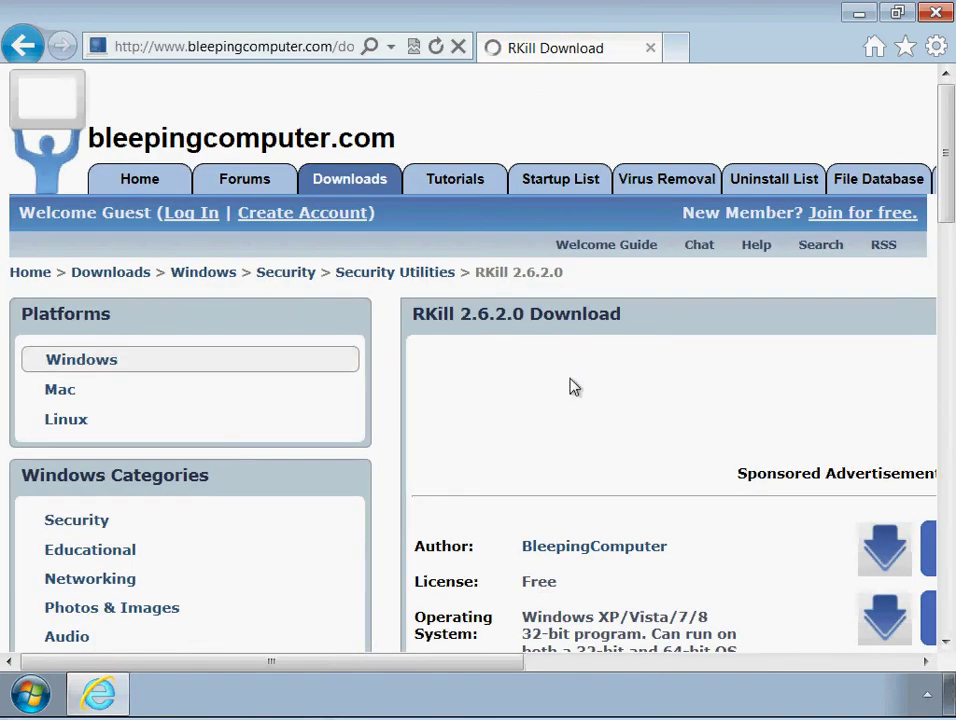
drag(533, 664, 636, 661)
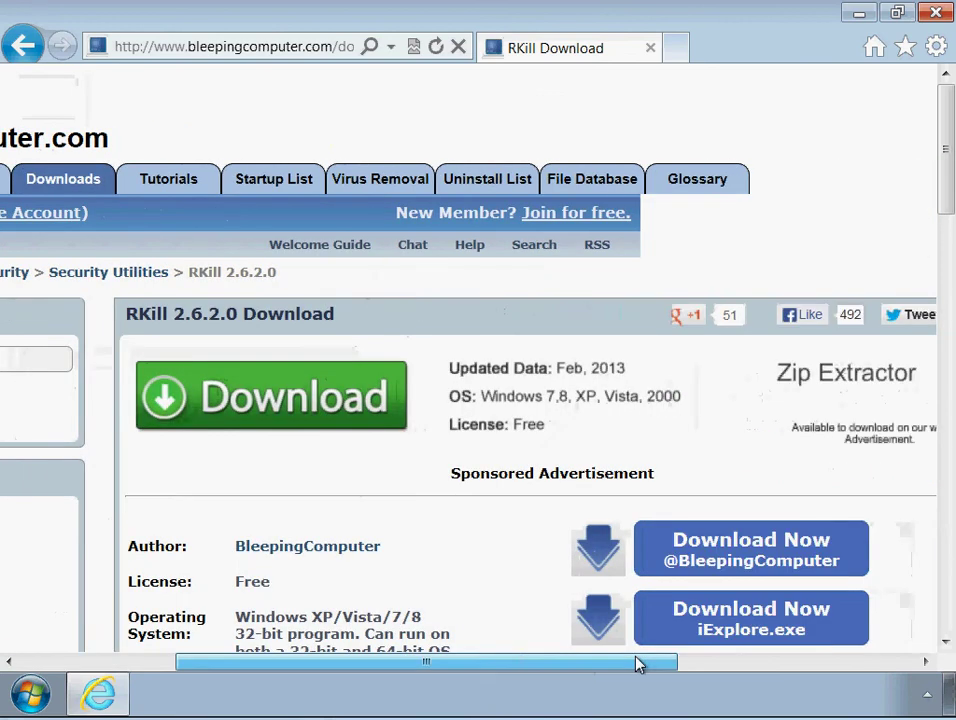
scroll(725, 308, down, 3)
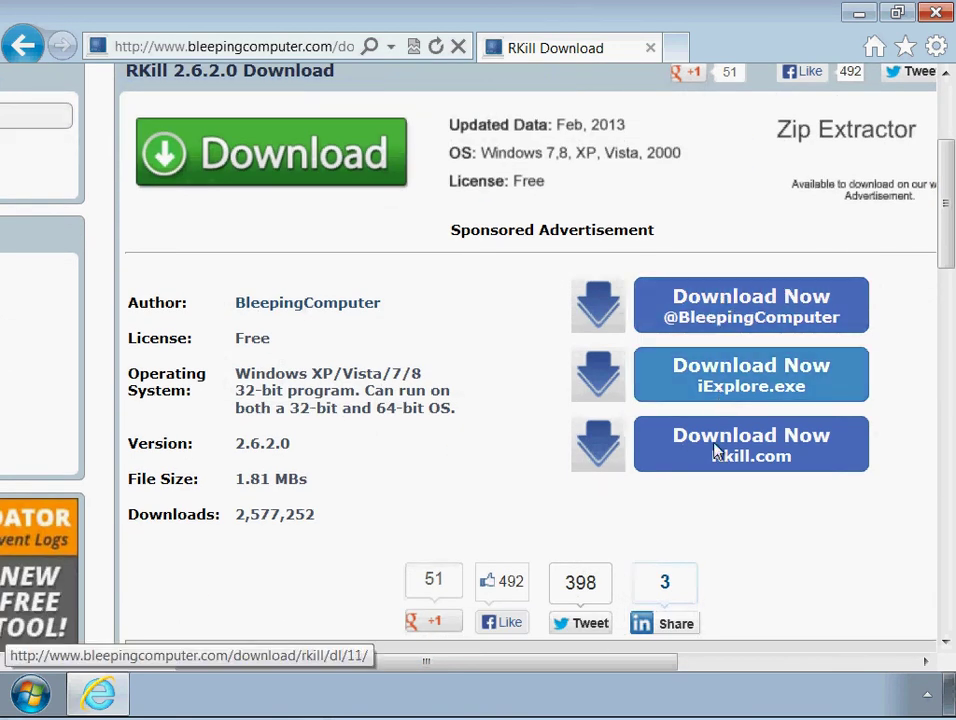
click(716, 310)
drag(518, 662, 647, 668)
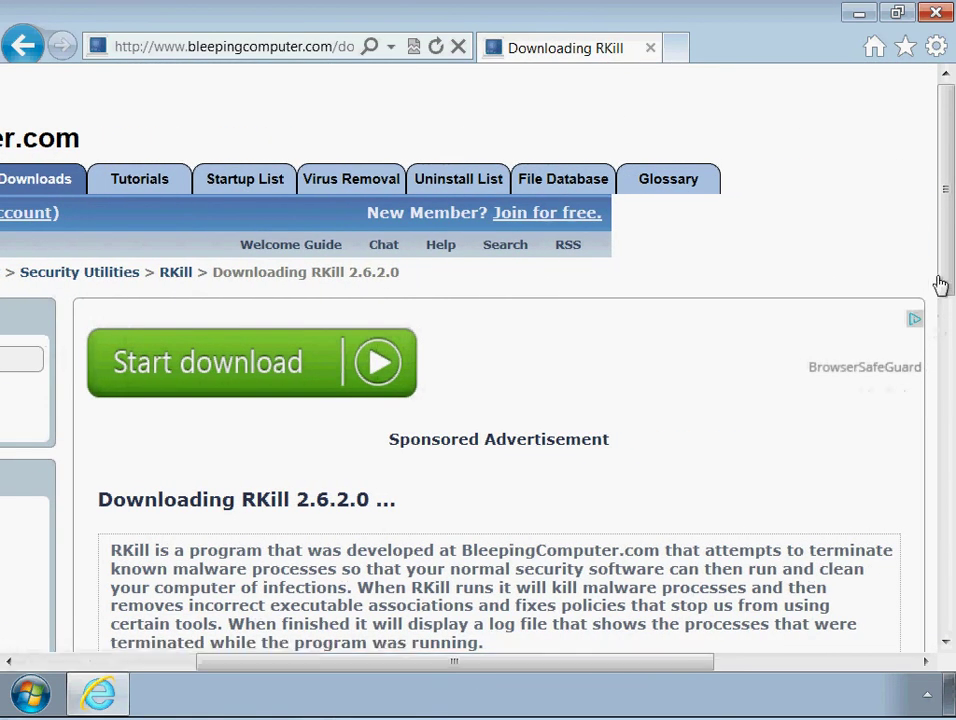
drag(940, 284, 947, 345)
scroll(947, 350, down, 3)
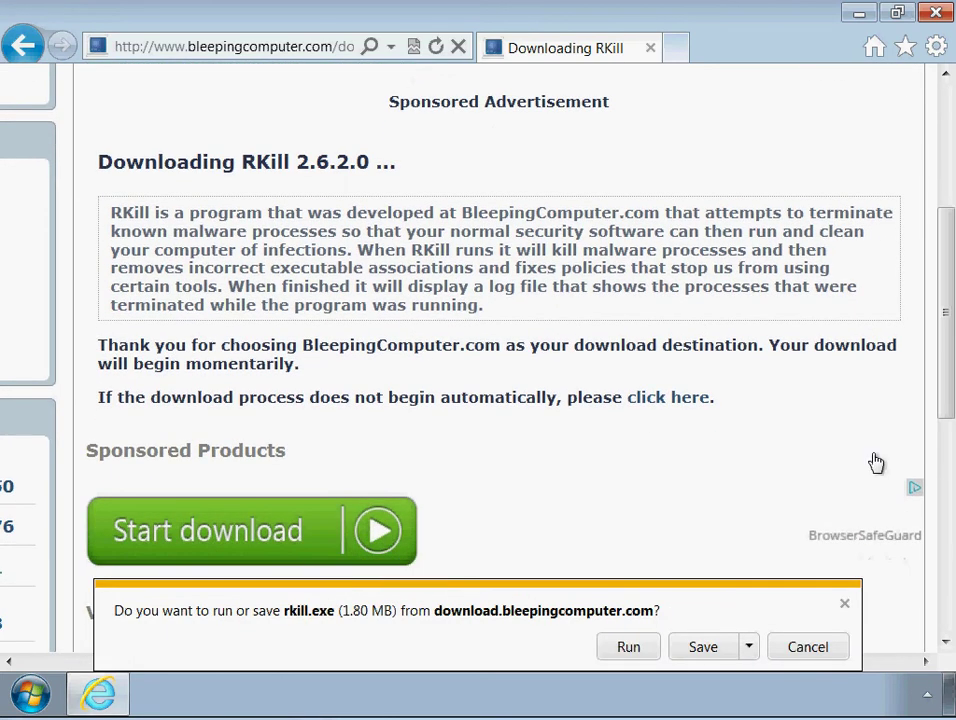
Save rkill.exe into a new folder named "cleanup" in the Documents library
click(750, 647)
click(795, 628)
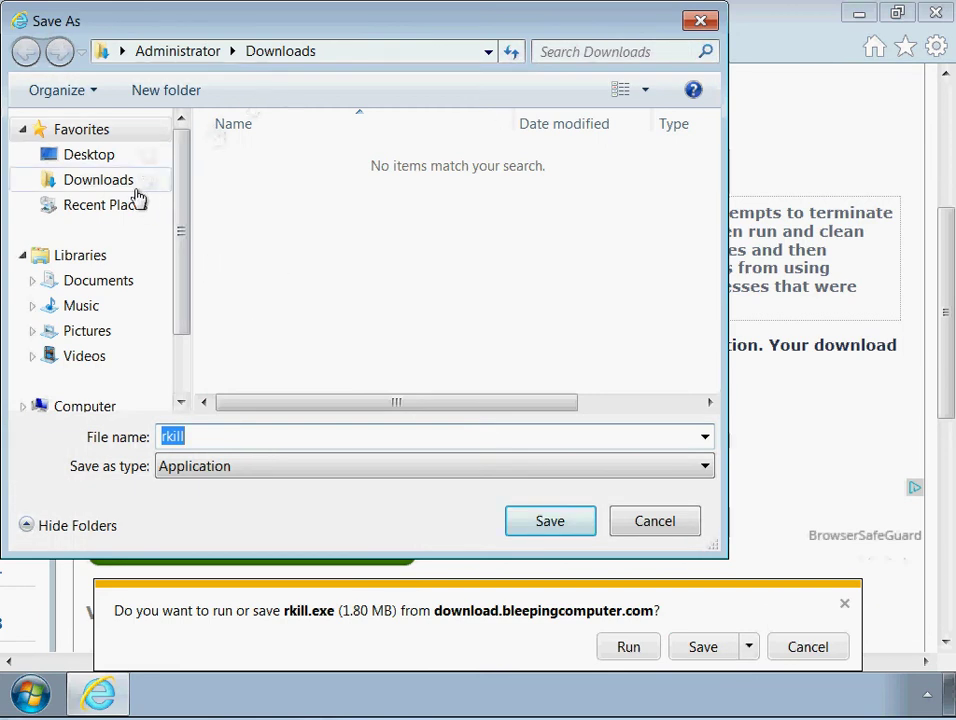
click(121, 281)
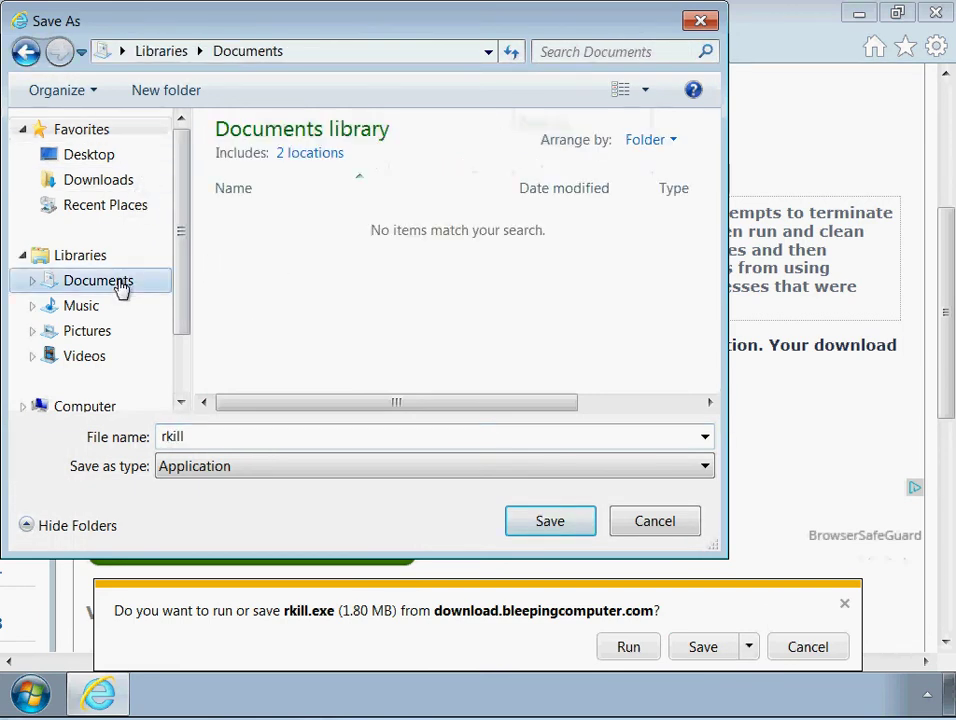
right_click(256, 260)
mouse_move(341, 448)
click(476, 450)
text(cleanup)
click(373, 353)
double_click(264, 224)
click(523, 528)
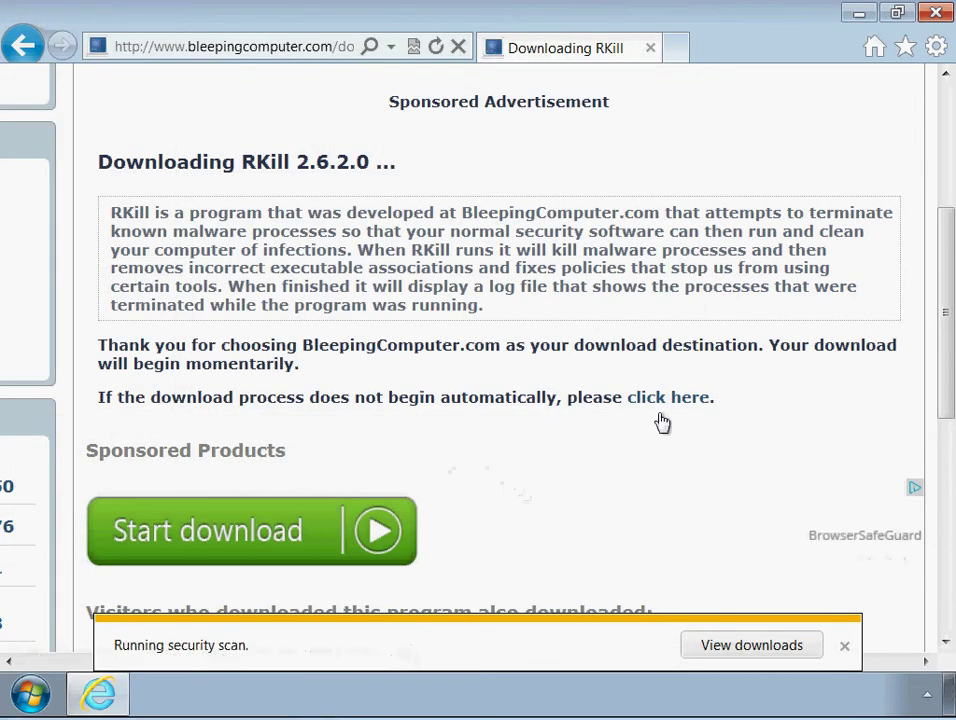
Return to google.com and search for "tfc cleaner"
click(277, 50)
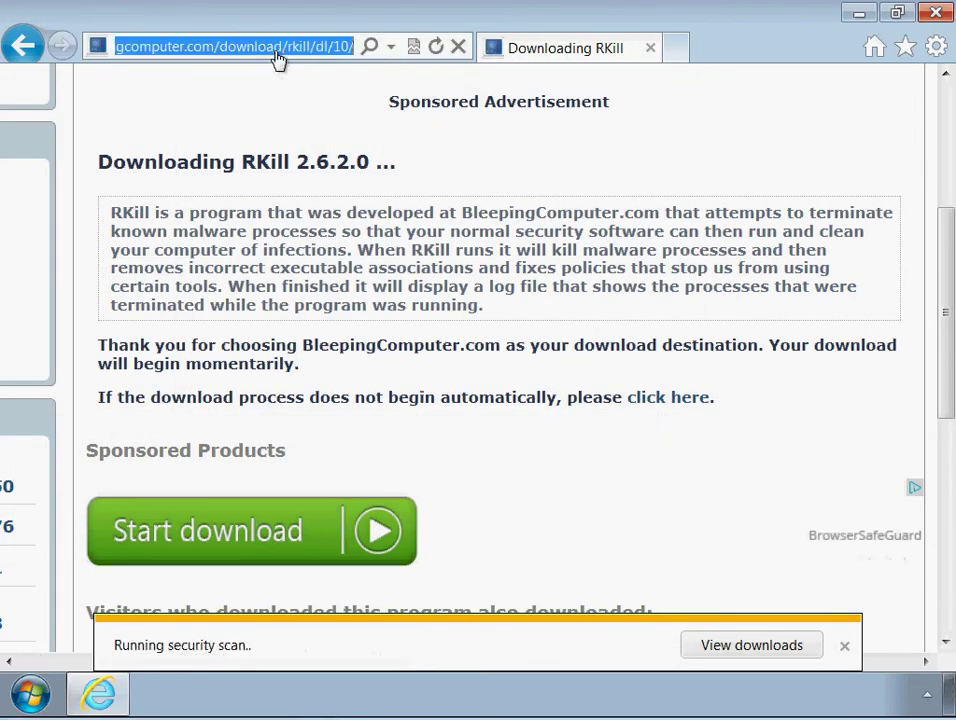
text(google.com/)
key(Return)
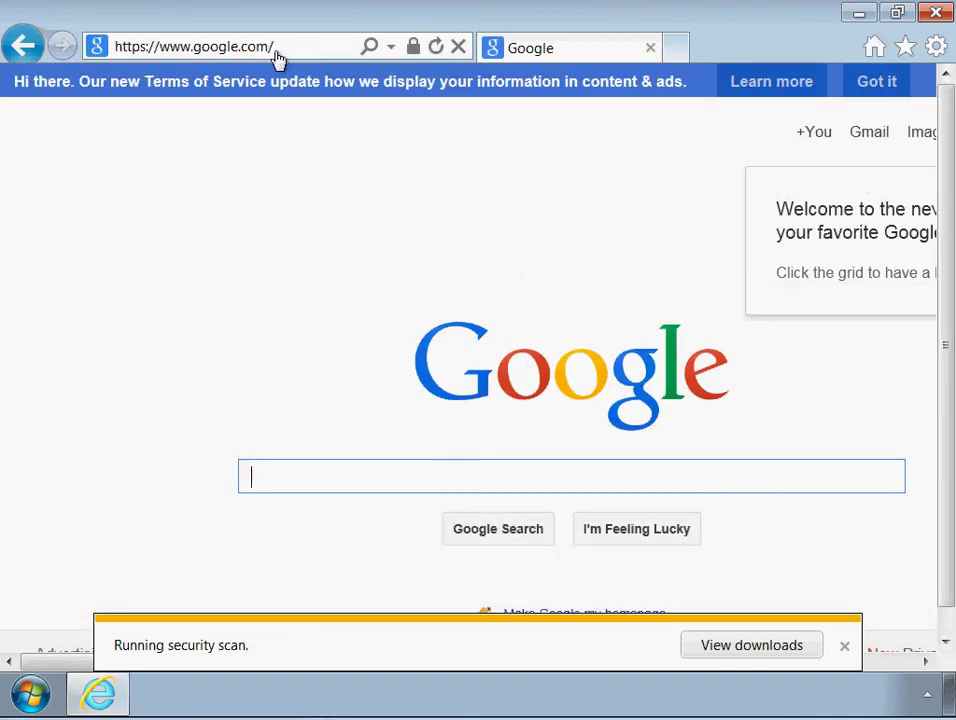
text(tfc cleaner)
key(Return)
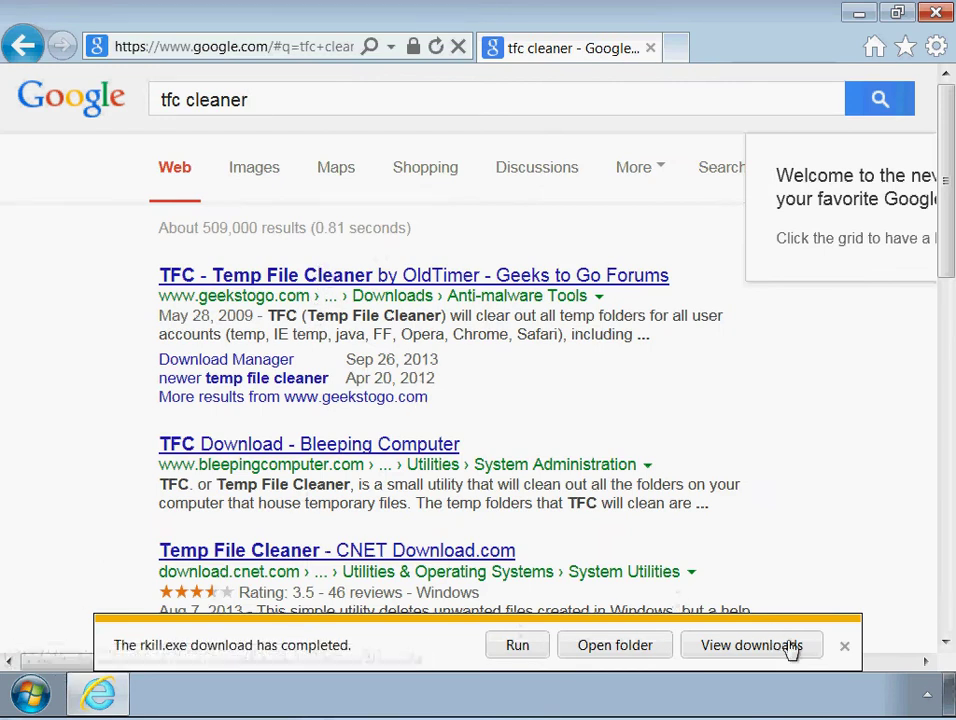
Dismiss the download notification, open the Geeks to Go page for TFC - Temp File Cleaner, and close its browser upgrade pop-up
click(844, 645)
click(441, 285)
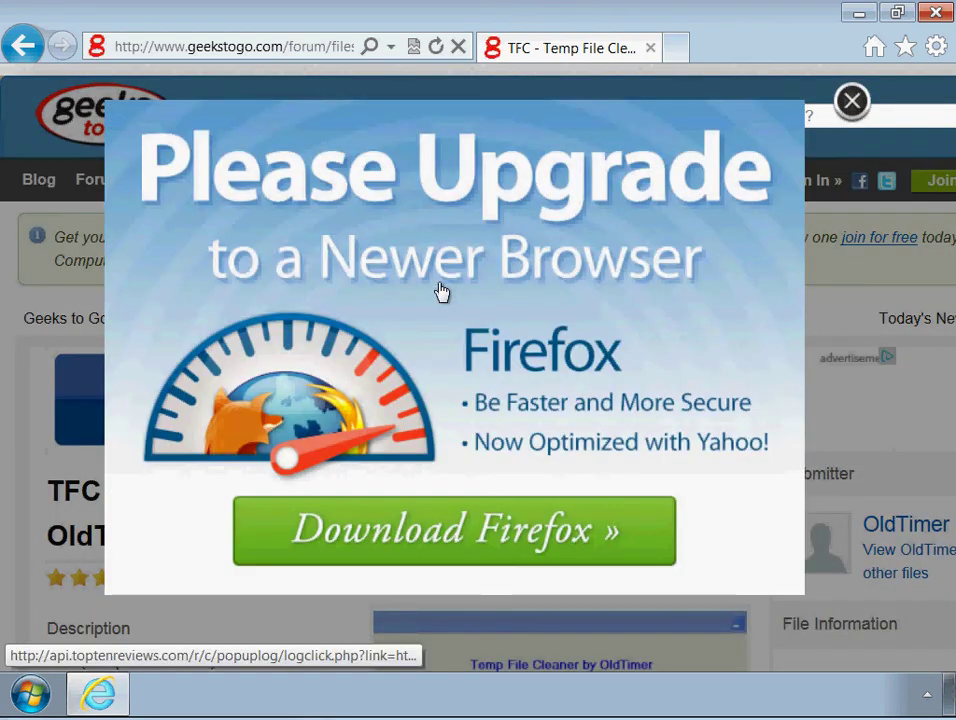
click(851, 101)
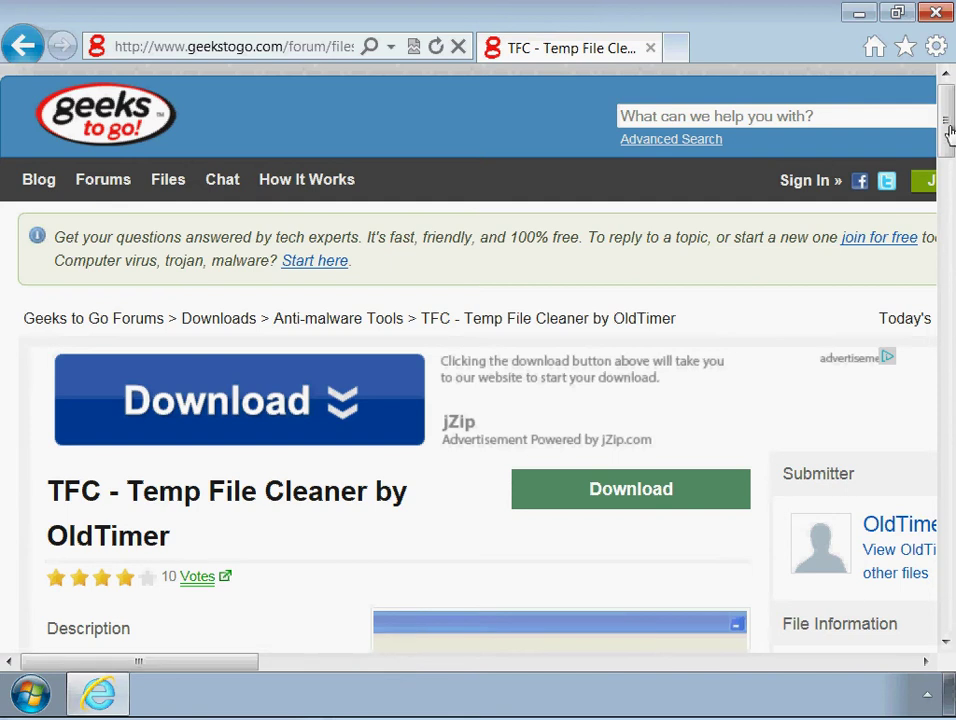
mouse_move(948, 132)
mouse_down()
mouse_move(948, 203)
mouse_move(948, 145)
mouse_move(949, 154)
mouse_up()
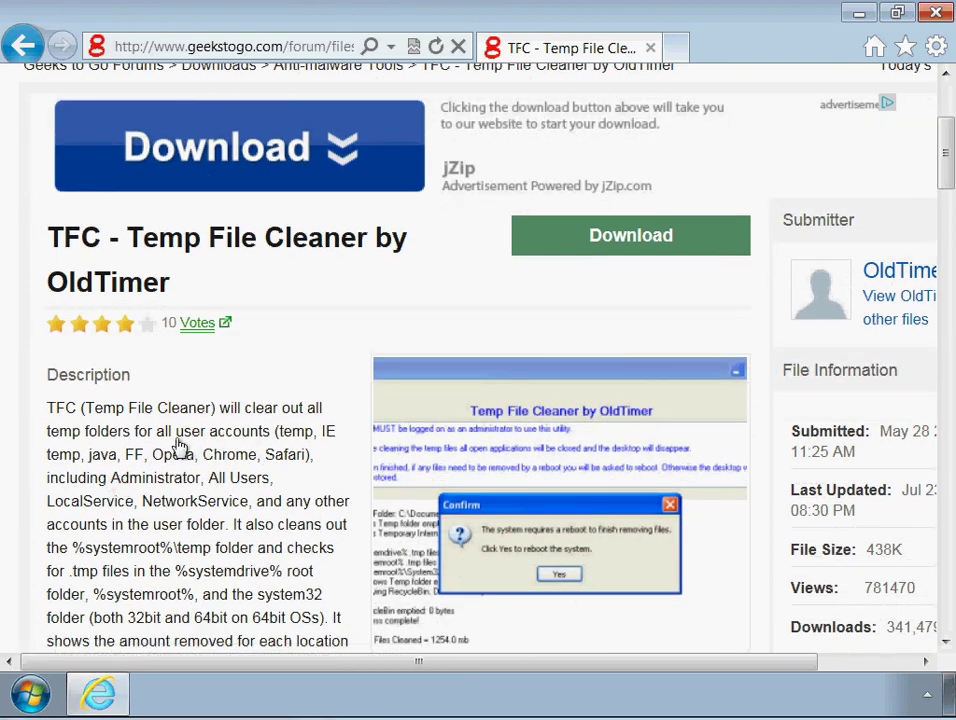
Read the TFC - Temp File Cleaner description for what it cleans and how it handles running apps and reboots
scroll(174, 404, down, 2)
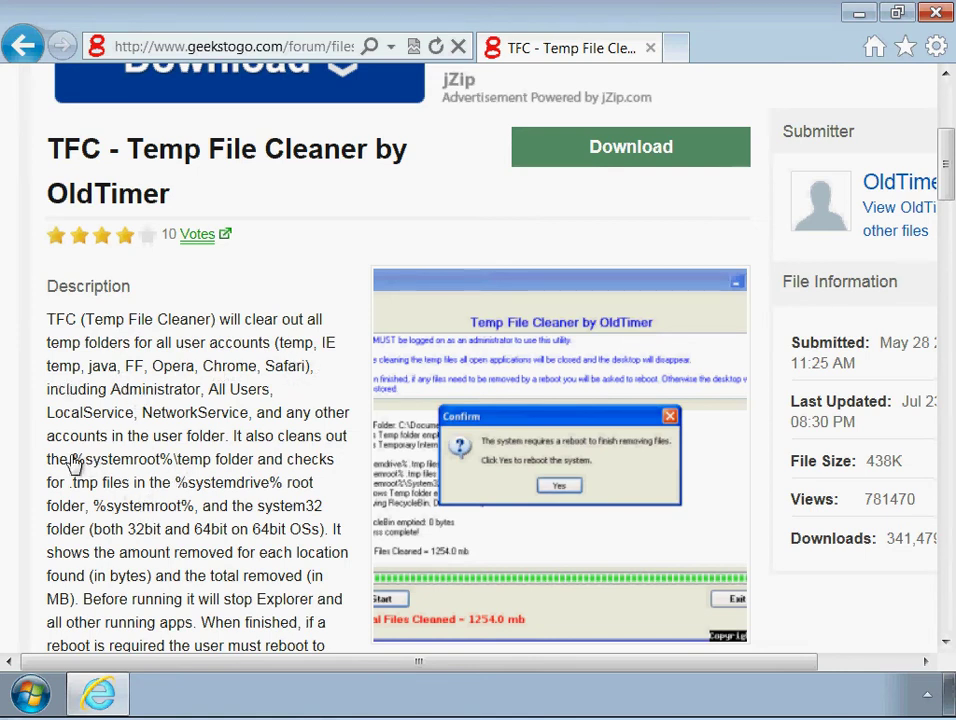
drag(72, 462, 209, 466)
click(98, 502)
scroll(128, 531, down, 2)
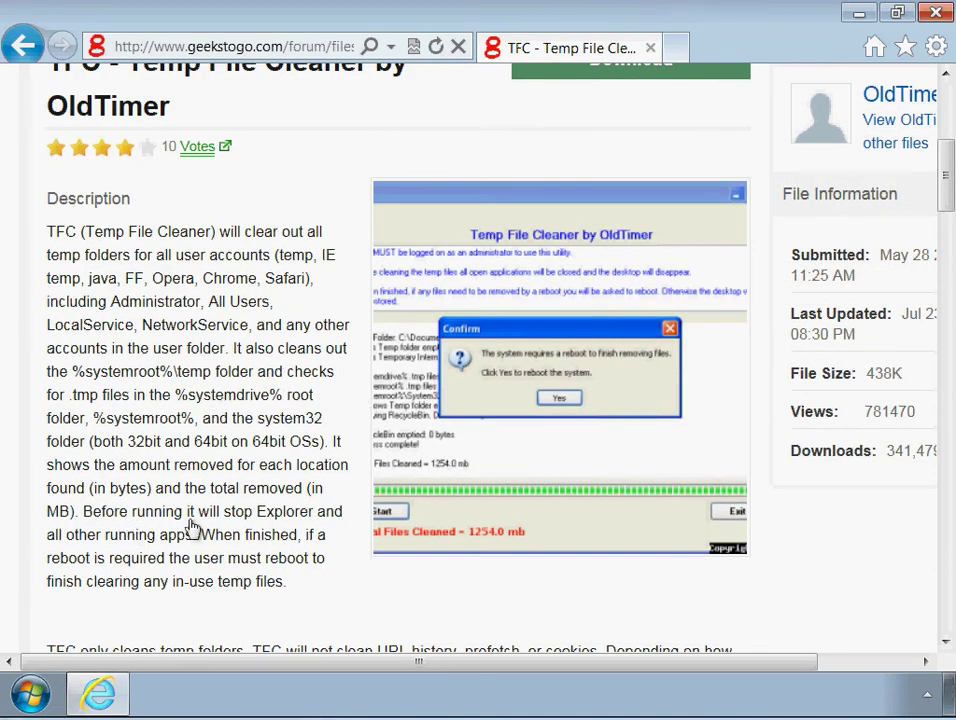
scroll(193, 530, up, 2)
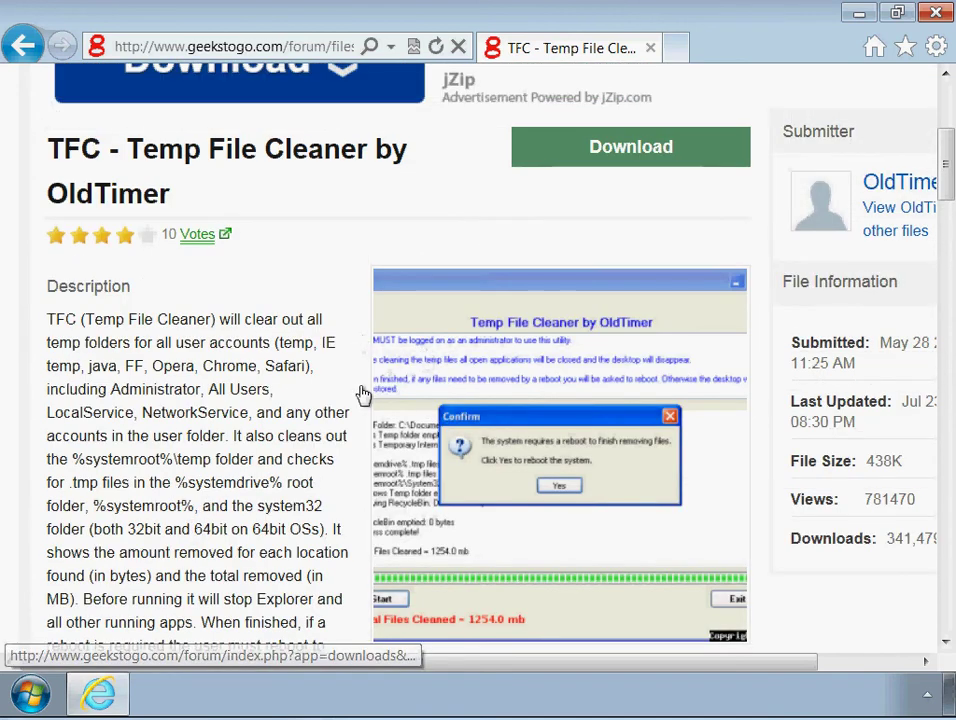
scroll(655, 288, up, 2)
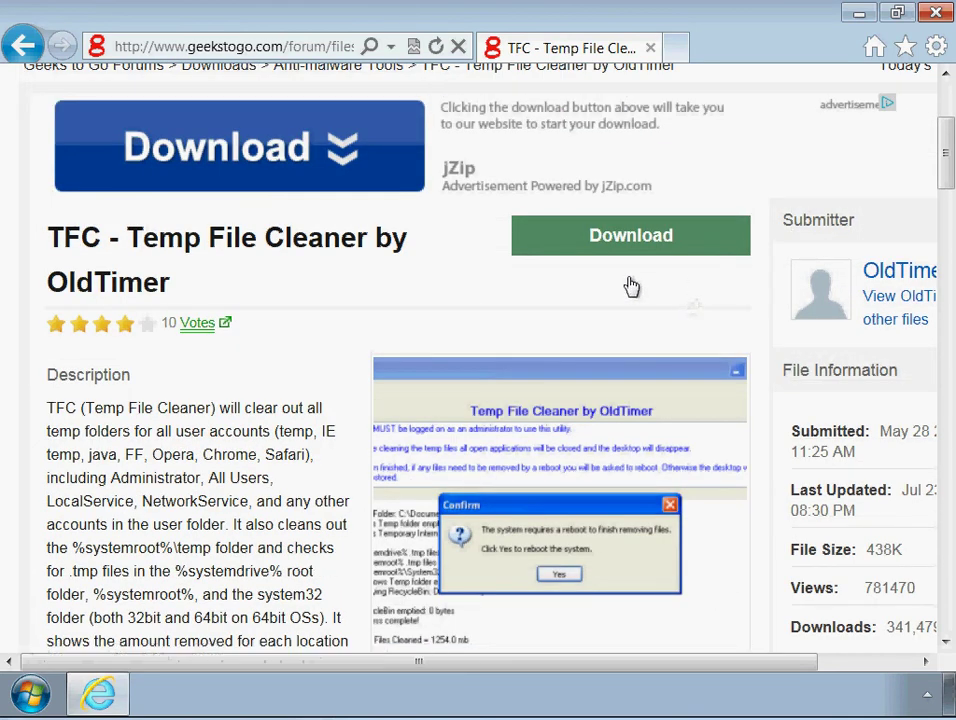
Download TFC by OldTimer and save TFC.exe into the cleanup folder of the Documents library
scroll(946, 160, up, 4)
click(595, 433)
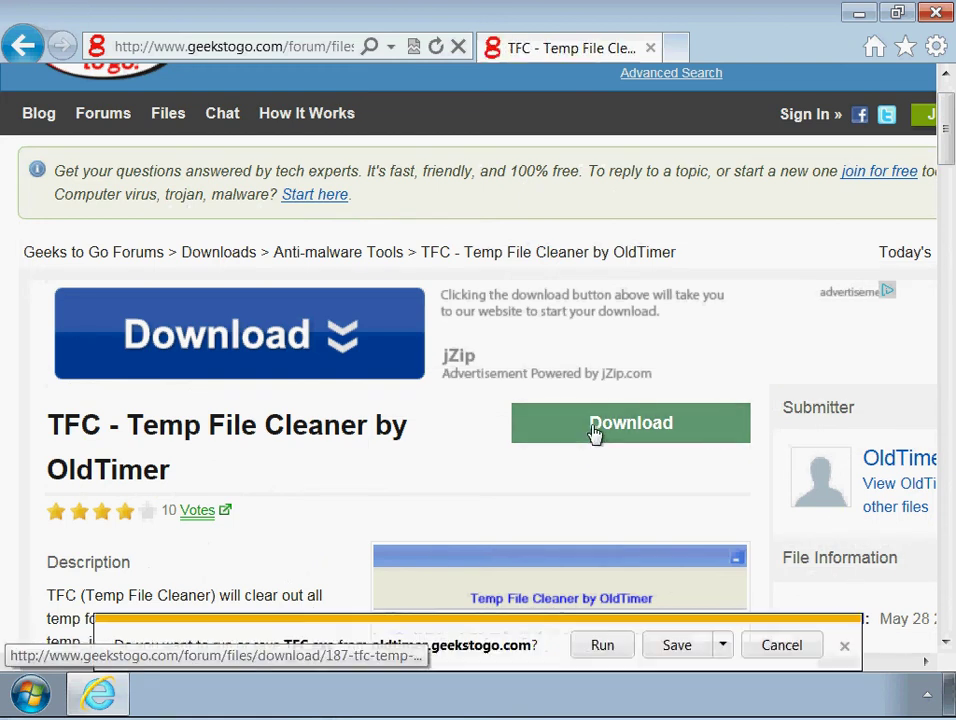
click(729, 648)
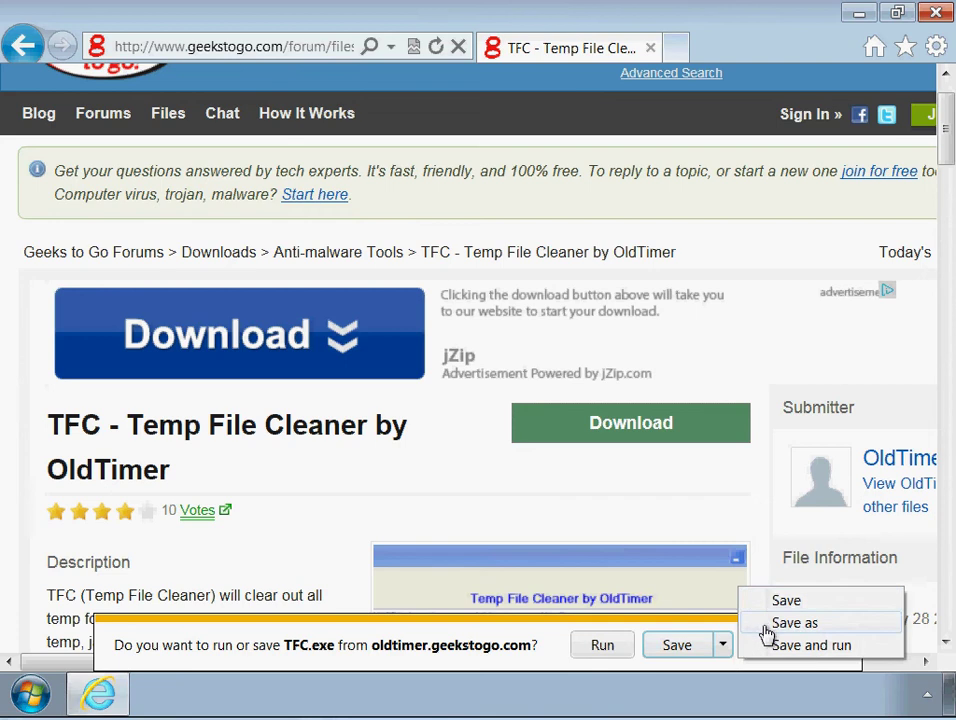
click(768, 631)
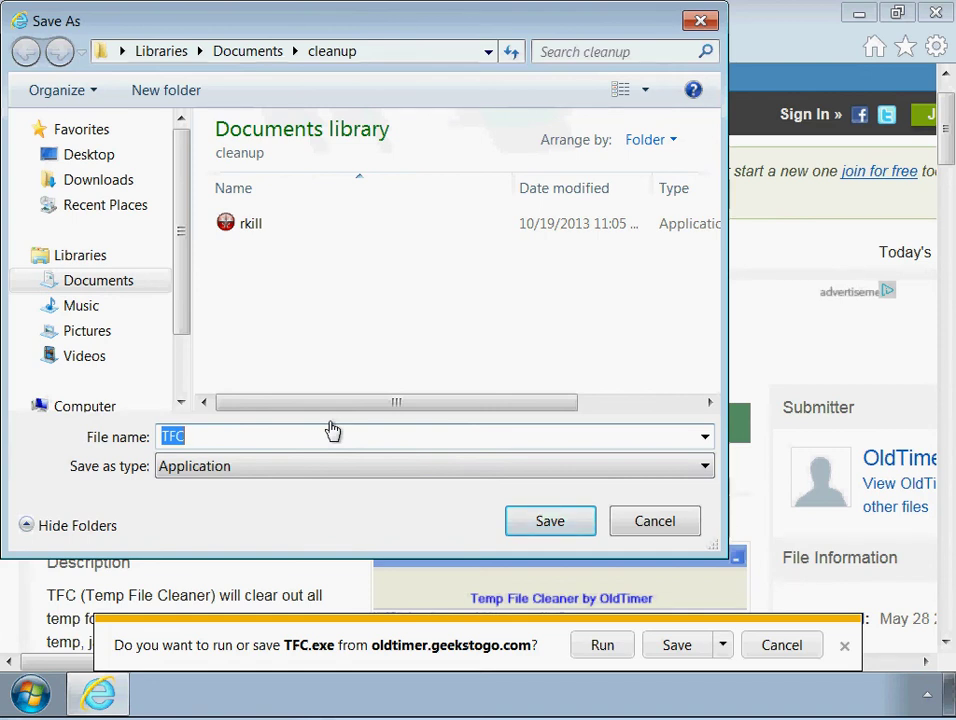
click(528, 522)
Go back to Google and search for "portable ccleaner"
click(275, 47)
text(google)
key(Return)
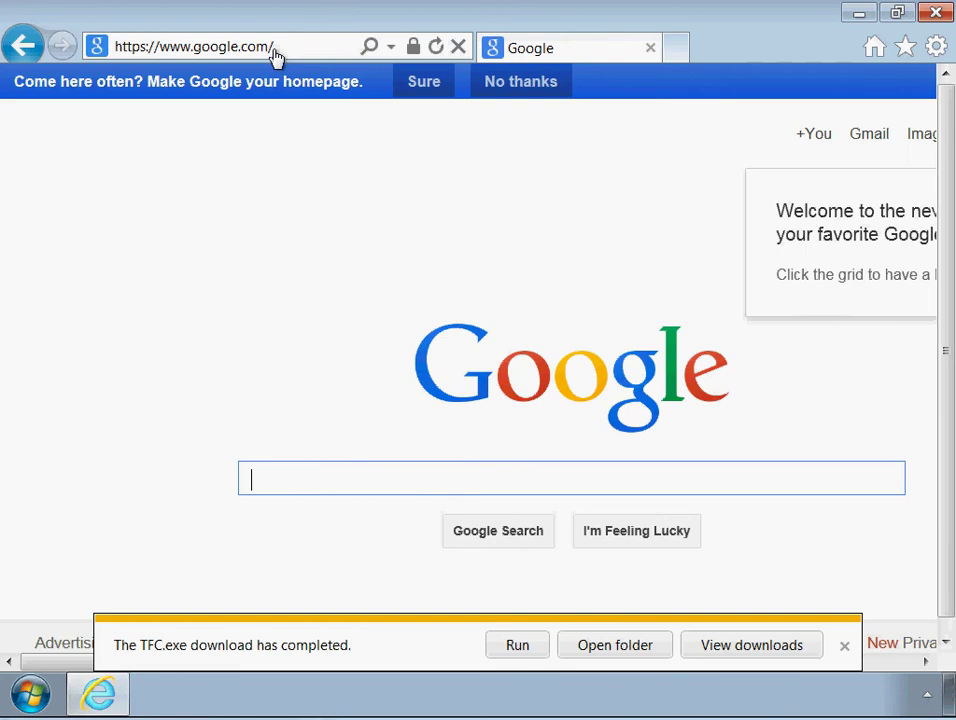
text(ccc)
key(BackSpace)
key(BackSpace)
key(BackSpace)
text(portable)
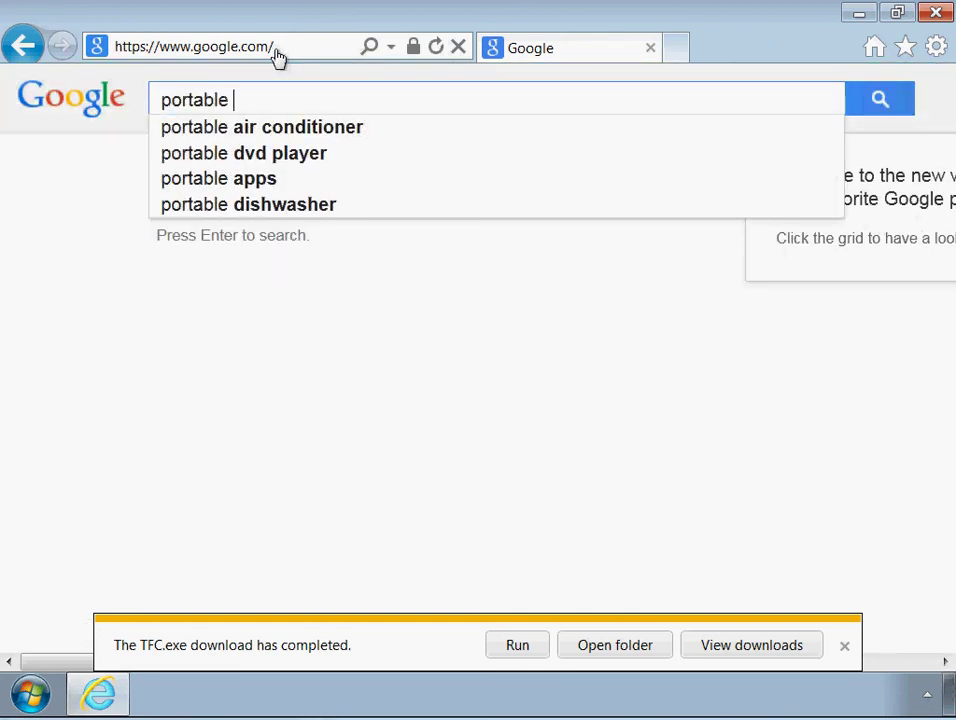
text( ccleaner)
key(Return)
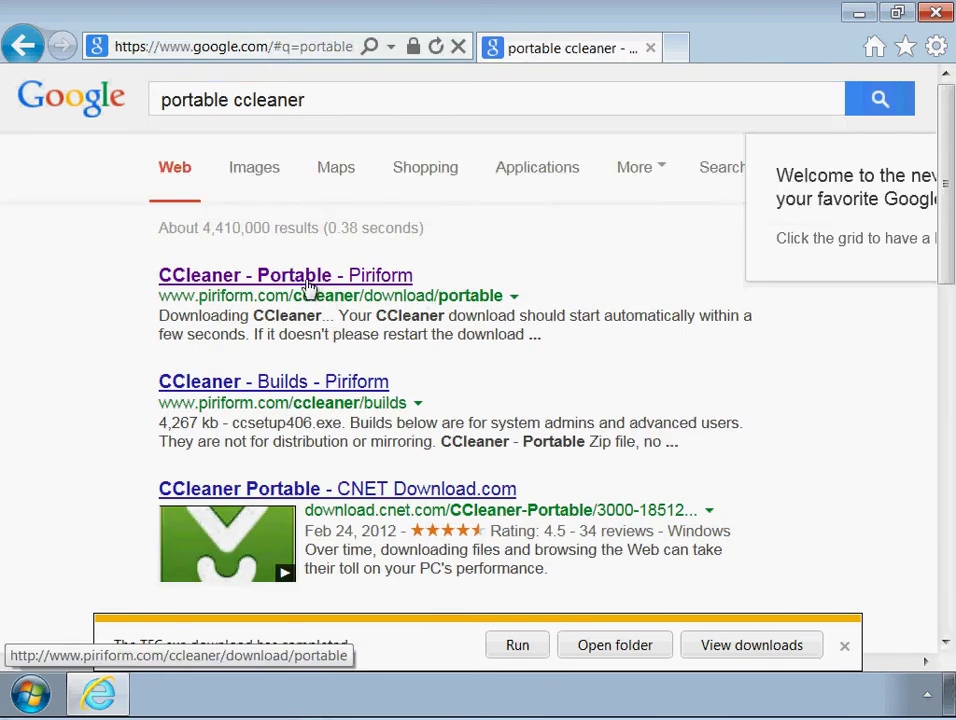
Open Piriform's CCleaner - Portable download page and save ccsetup406.zip into the cleanup folder in Documents
click(246, 275)
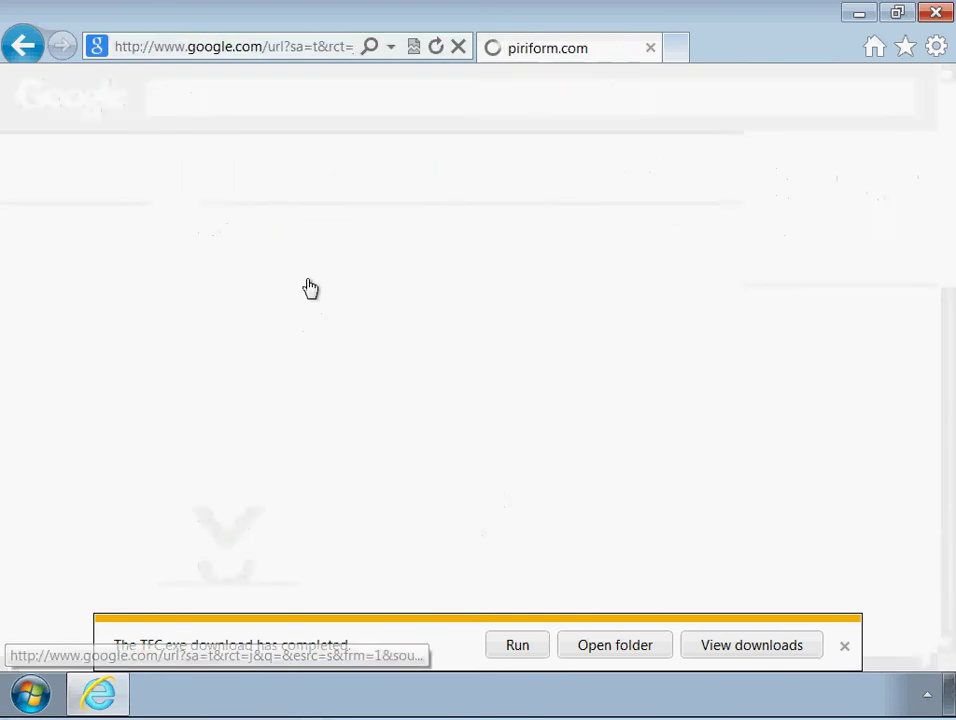
click(844, 645)
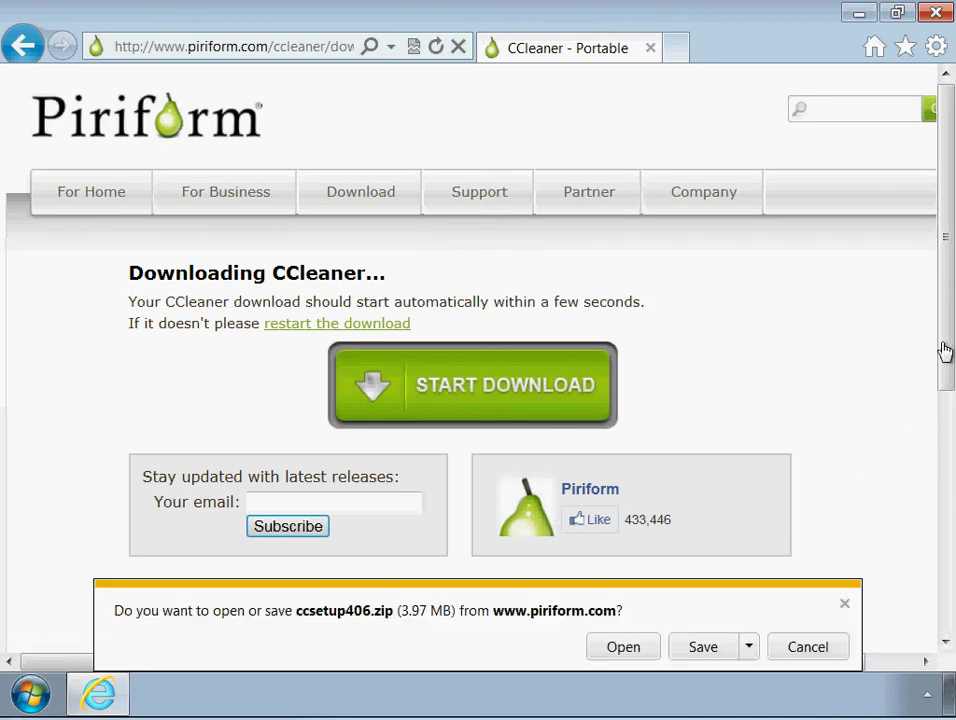
scroll(945, 352, down, 2)
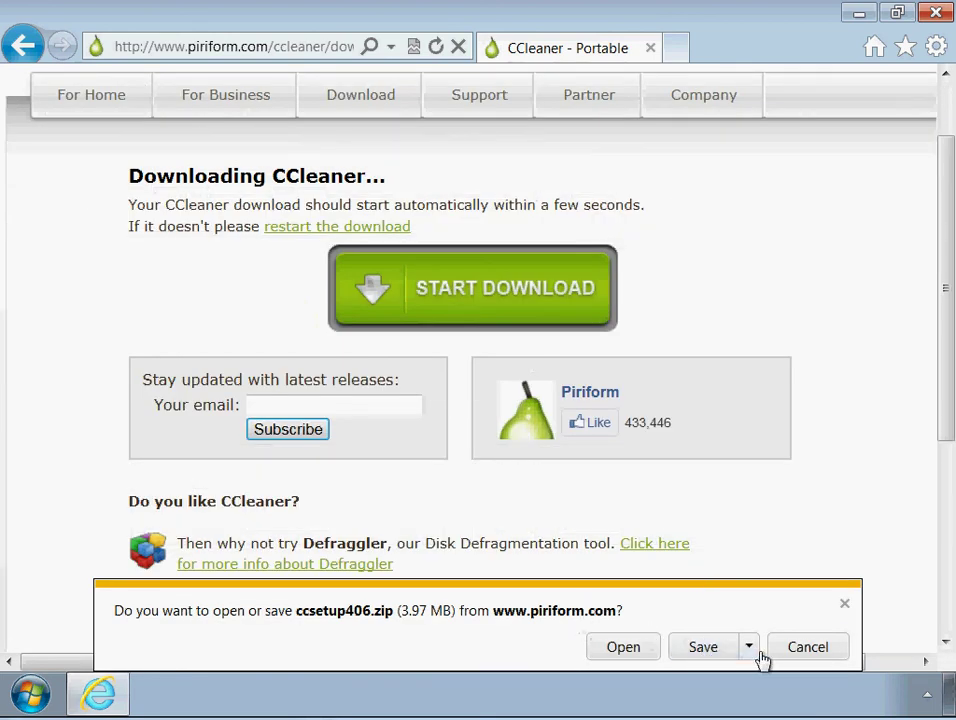
click(752, 650)
click(774, 626)
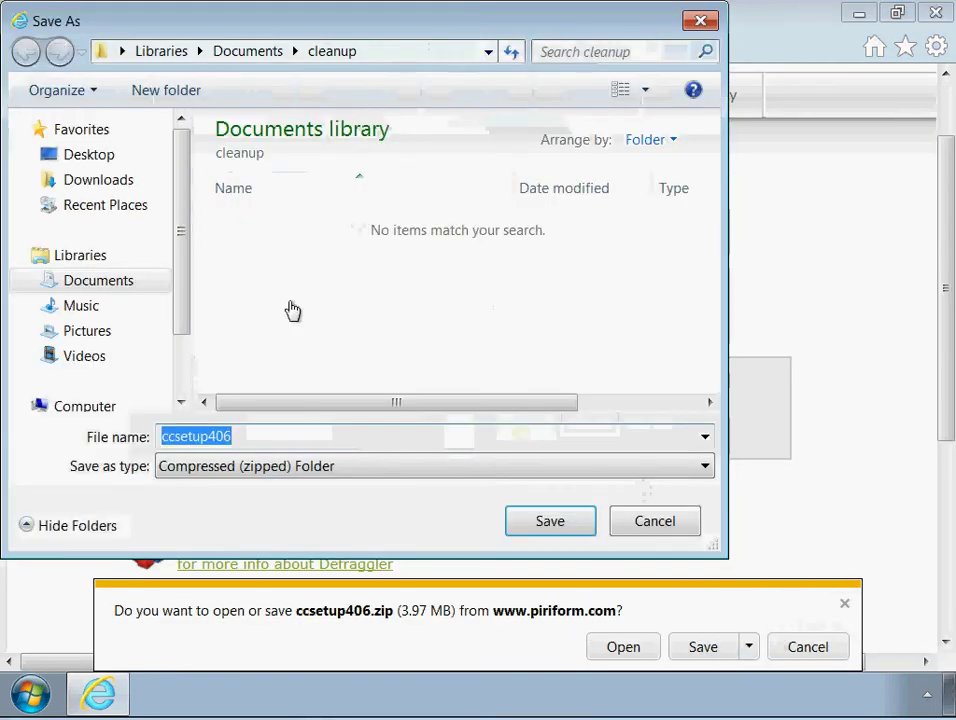
click(135, 283)
double_click(272, 224)
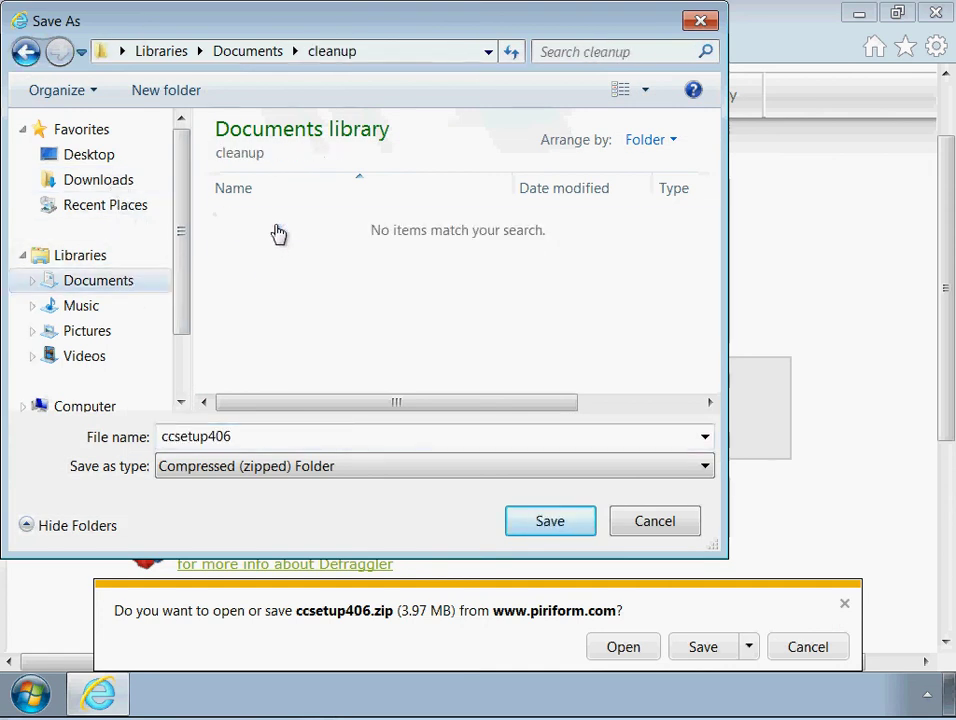
click(550, 521)
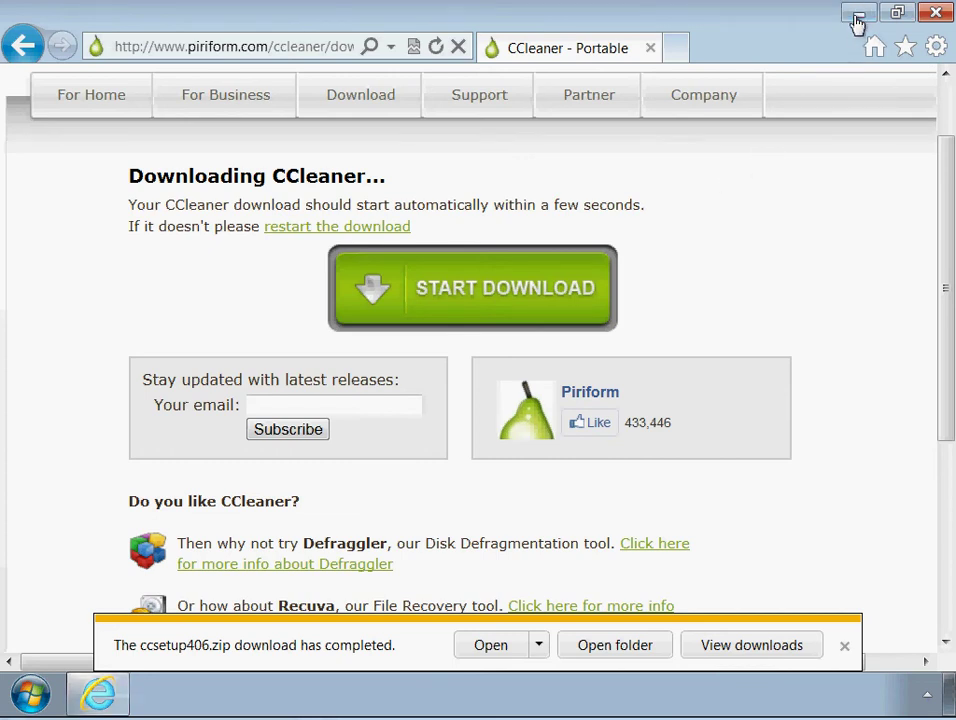
Minimize the Internet Explorer window to the desktop and close it
click(857, 18)
click(38, 692)
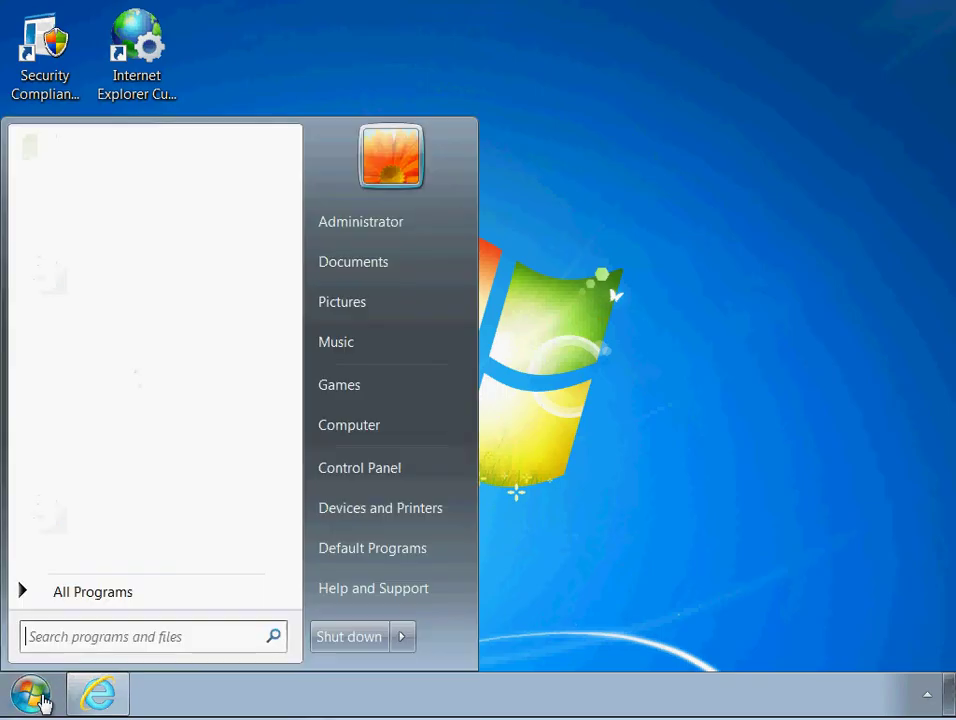
right_click(100, 693)
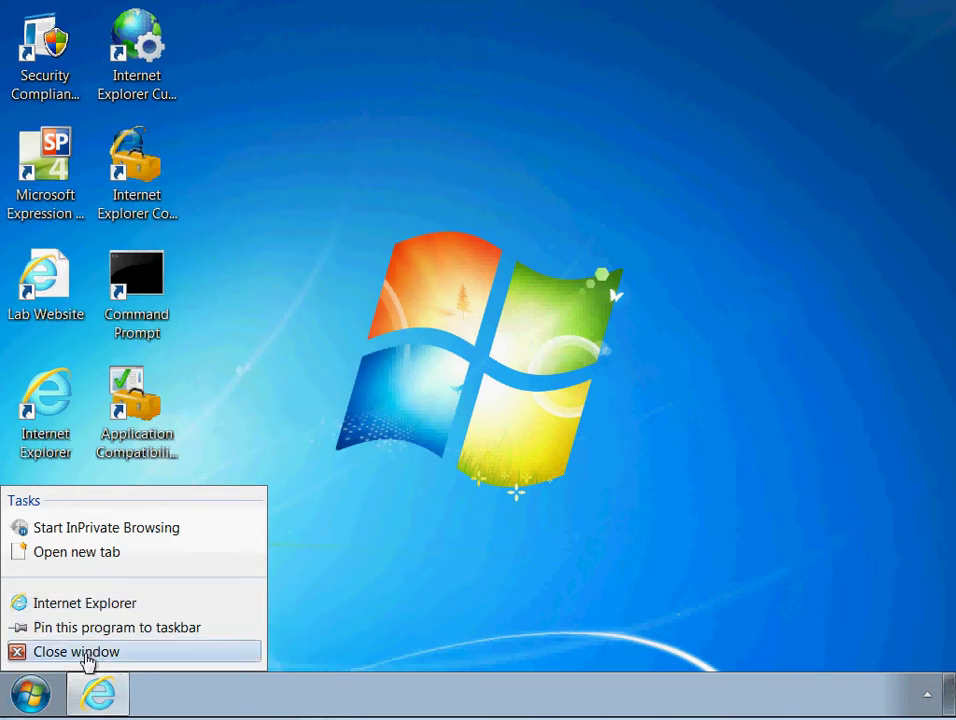
click(88, 655)
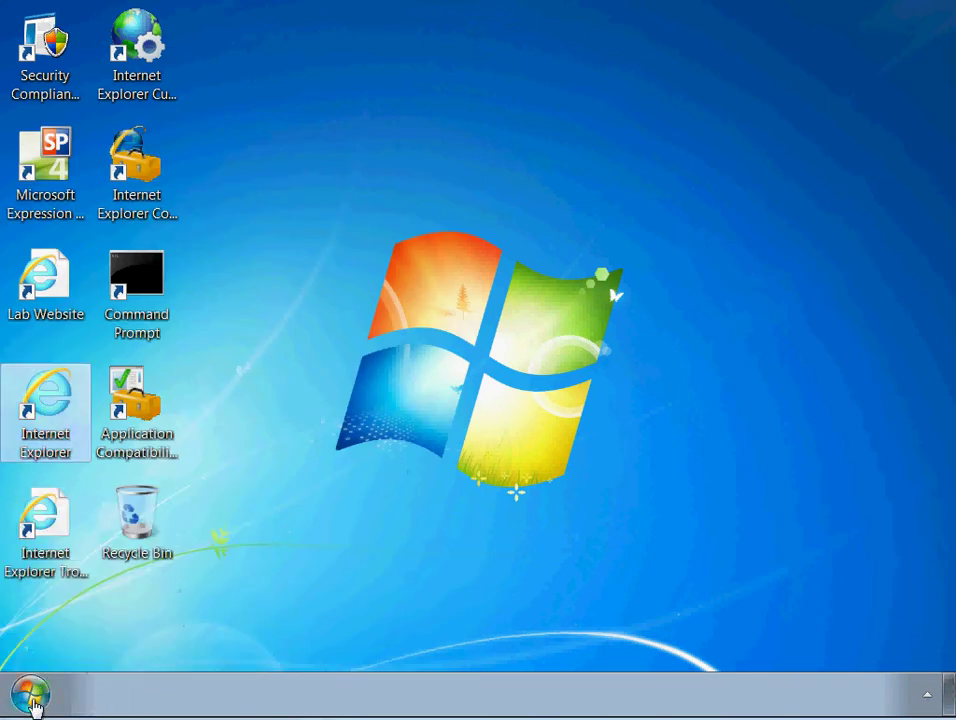
Open the Documents library in Windows Explorer and go into the cleanup folder
click(31, 695)
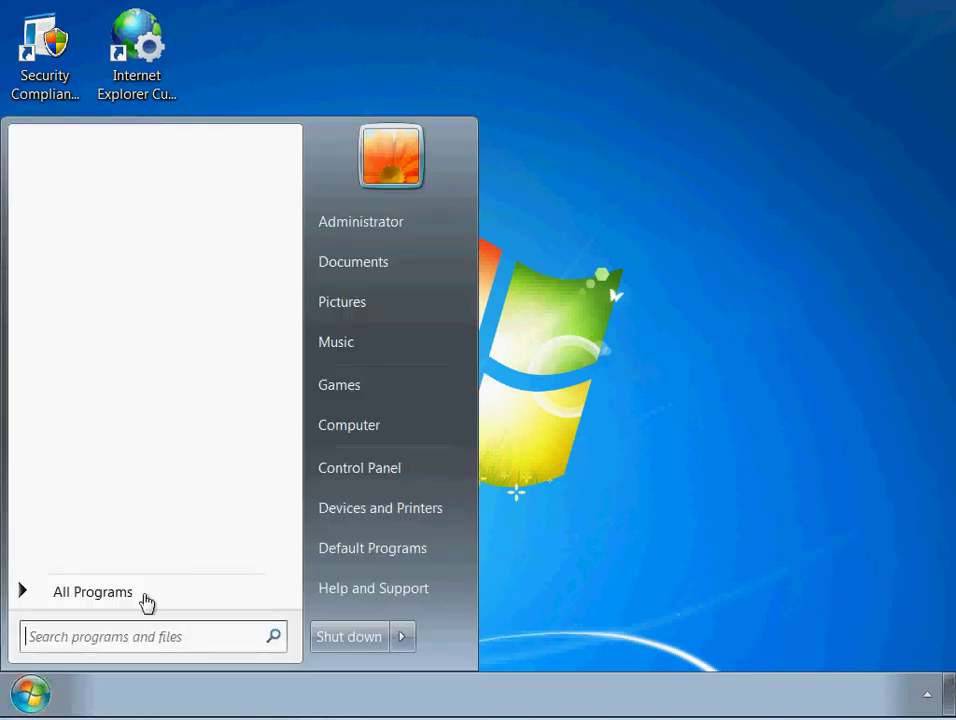
click(832, 393)
click(33, 696)
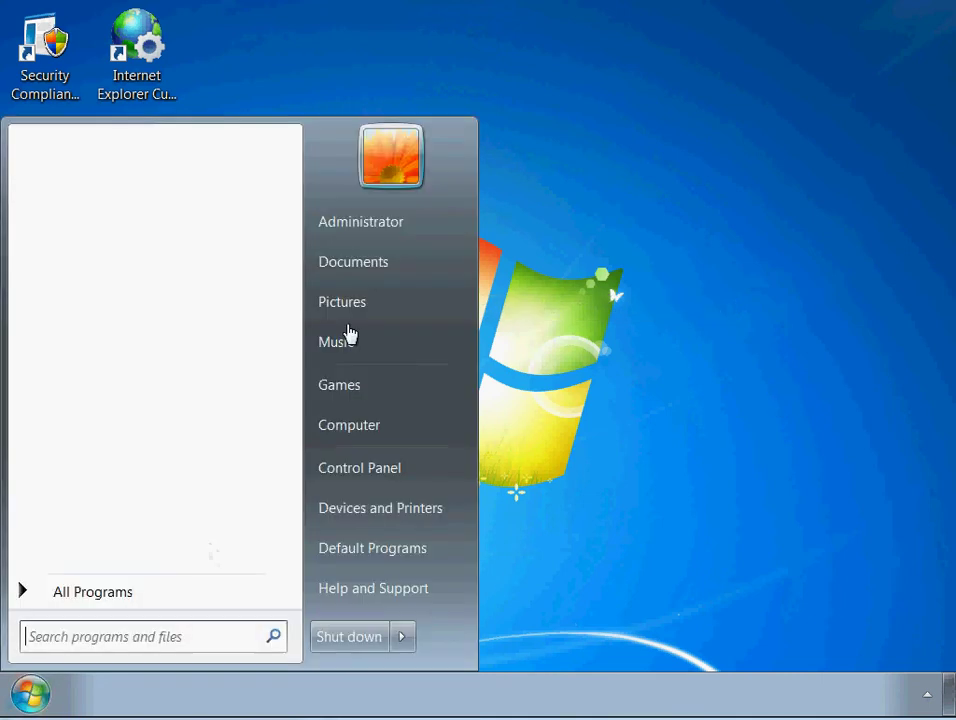
click(365, 268)
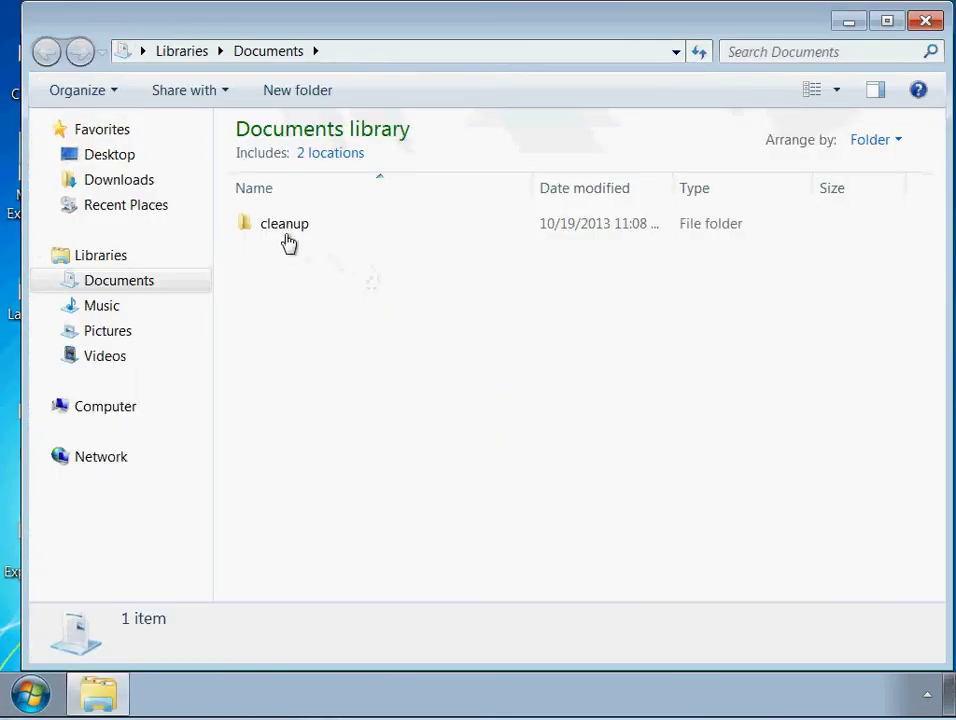
double_click(280, 228)
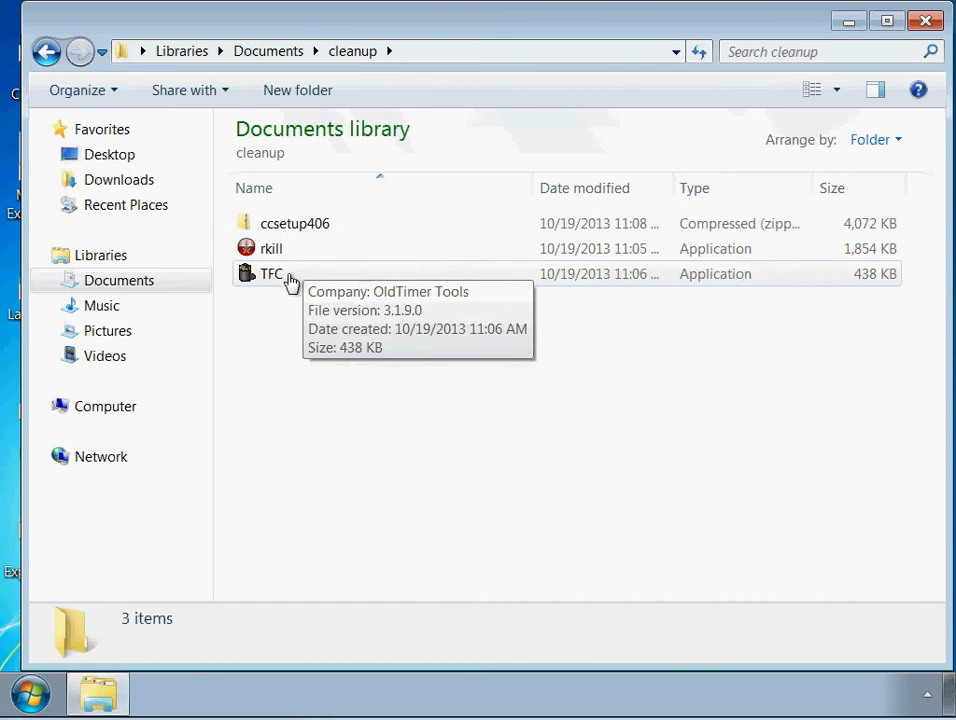
Run rkill from the cleanup folder, allowing it past the security warning, and dismiss its completion message
double_click(259, 256)
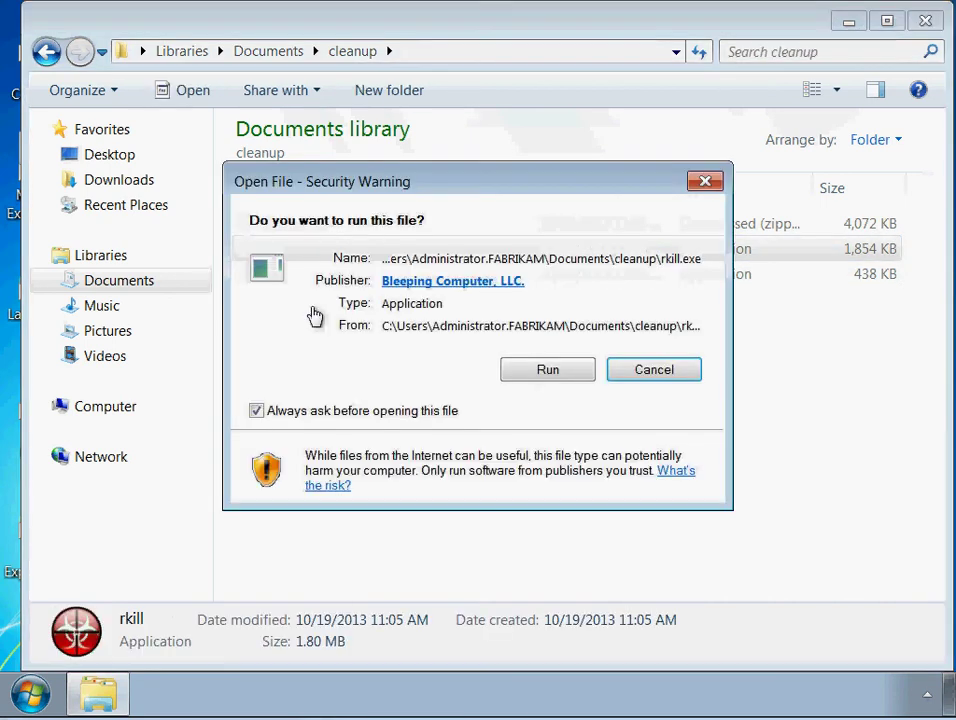
click(547, 370)
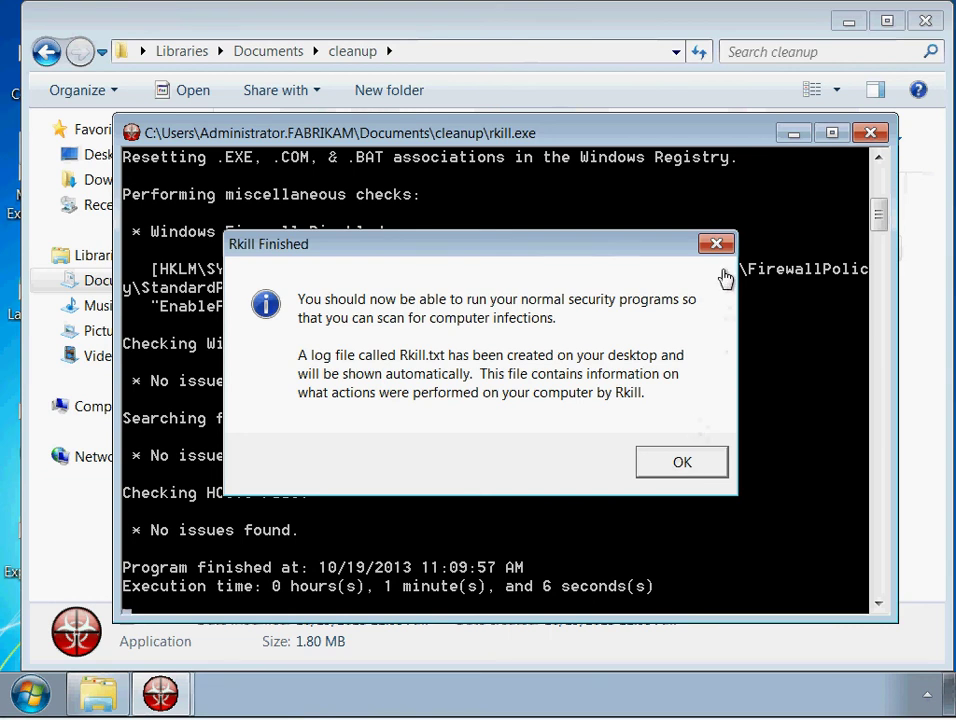
click(684, 466)
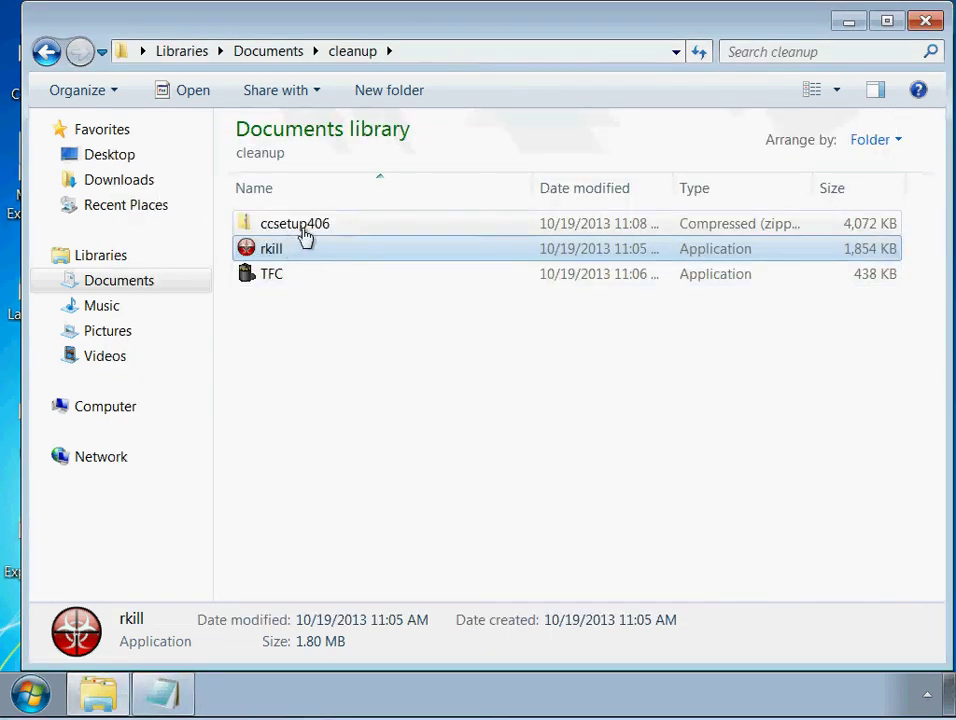
Extract the ccsetup406 zip archive into its own ccsetup406 folder inside cleanup
click(282, 226)
right_click(282, 226)
click(355, 285)
click(672, 578)
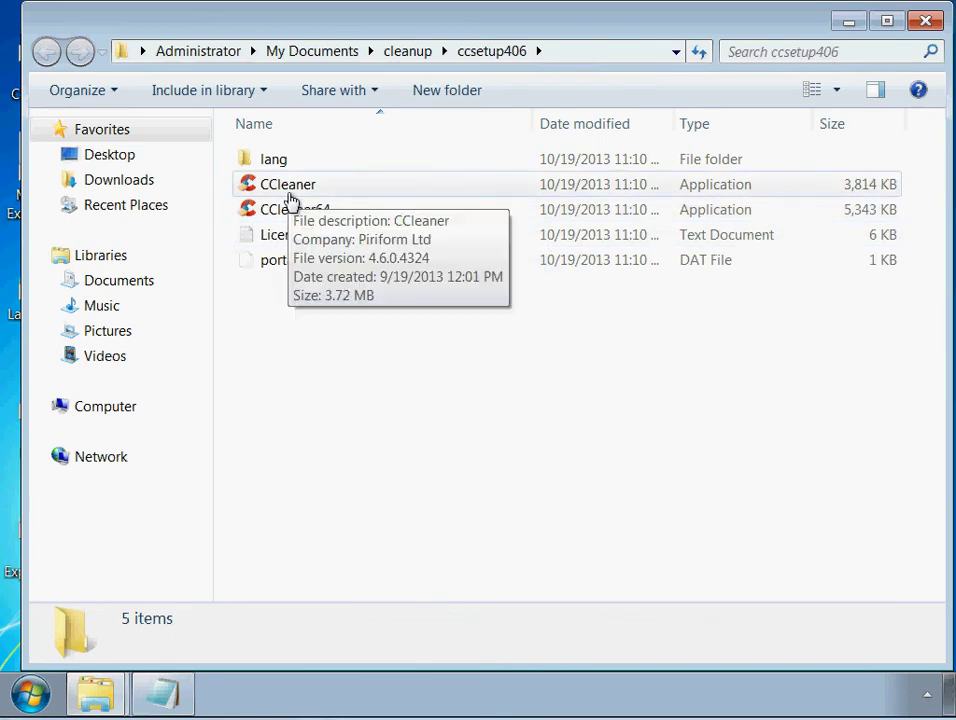
Check in the computer's system properties whether Windows is 32-bit or 64-bit, and close the System window
click(30, 693)
right_click(366, 424)
click(426, 590)
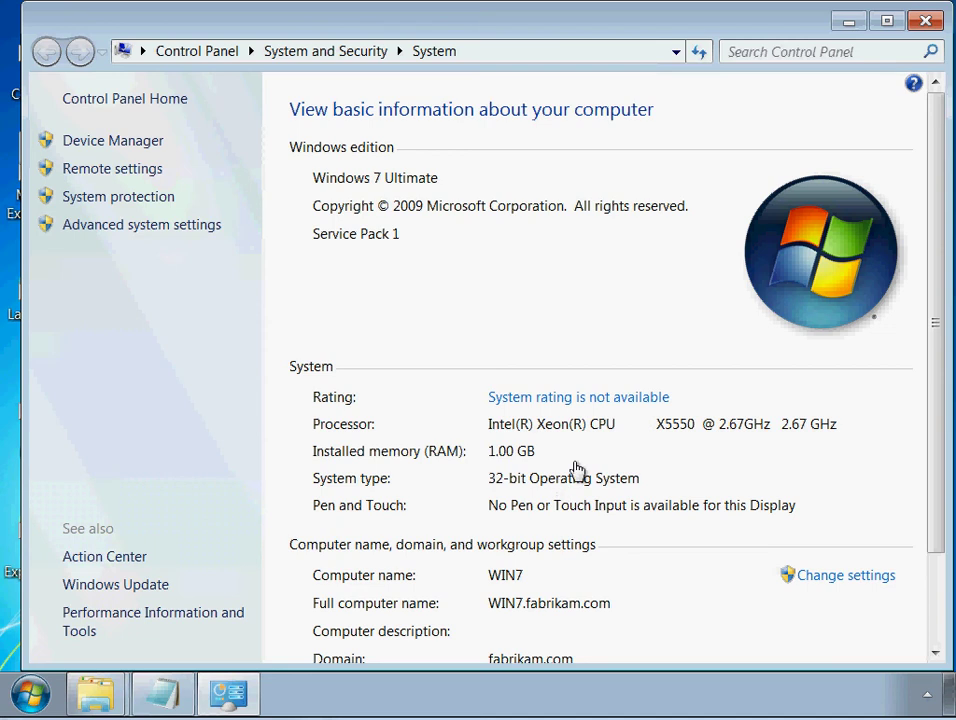
click(924, 19)
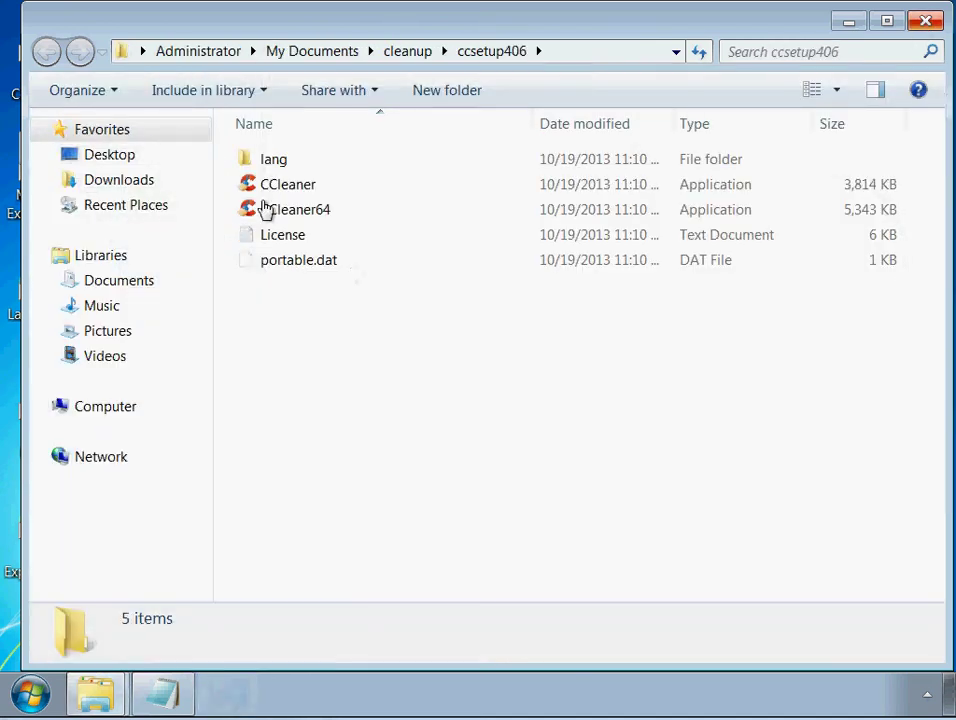
Run the 32-bit CCleaner from the ccsetup406 folder and accept the intelligent cookie scan
click(272, 193)
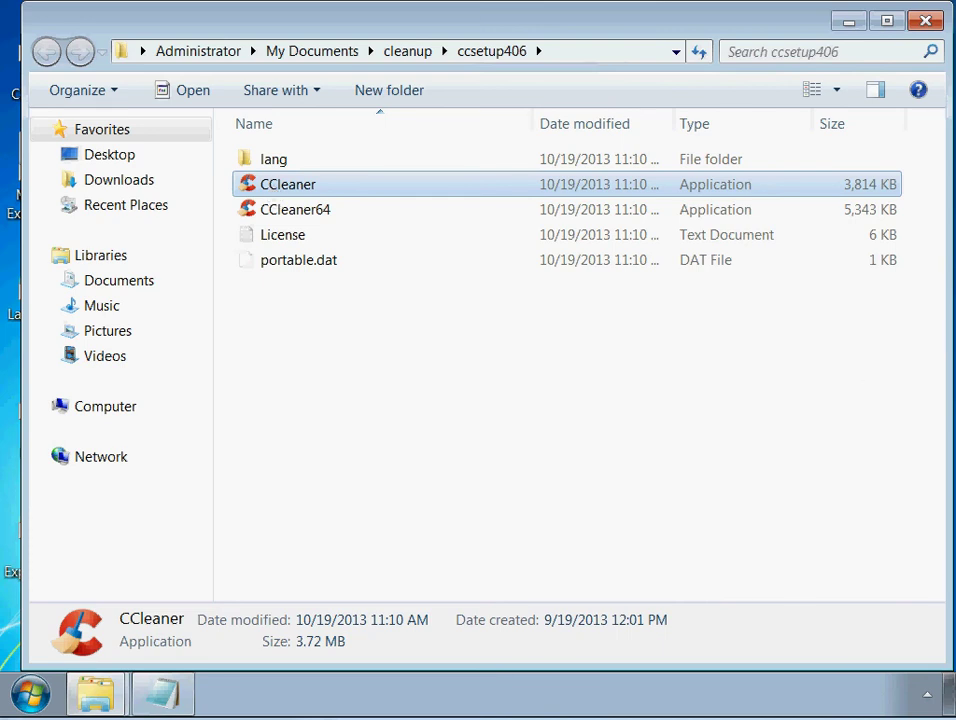
key(Return)
click(548, 370)
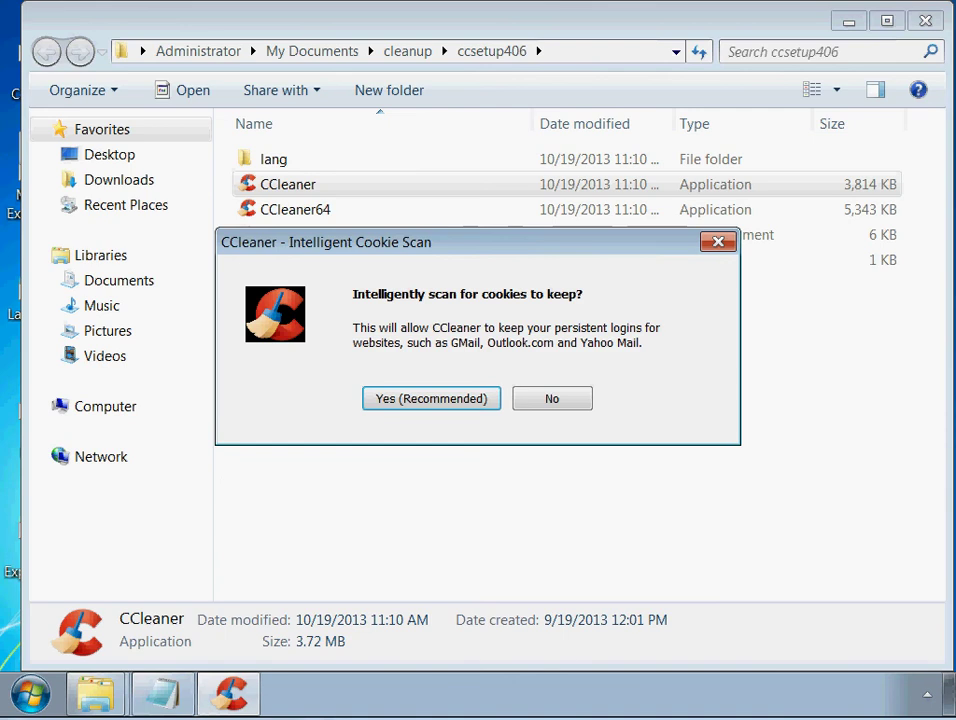
key(Return)
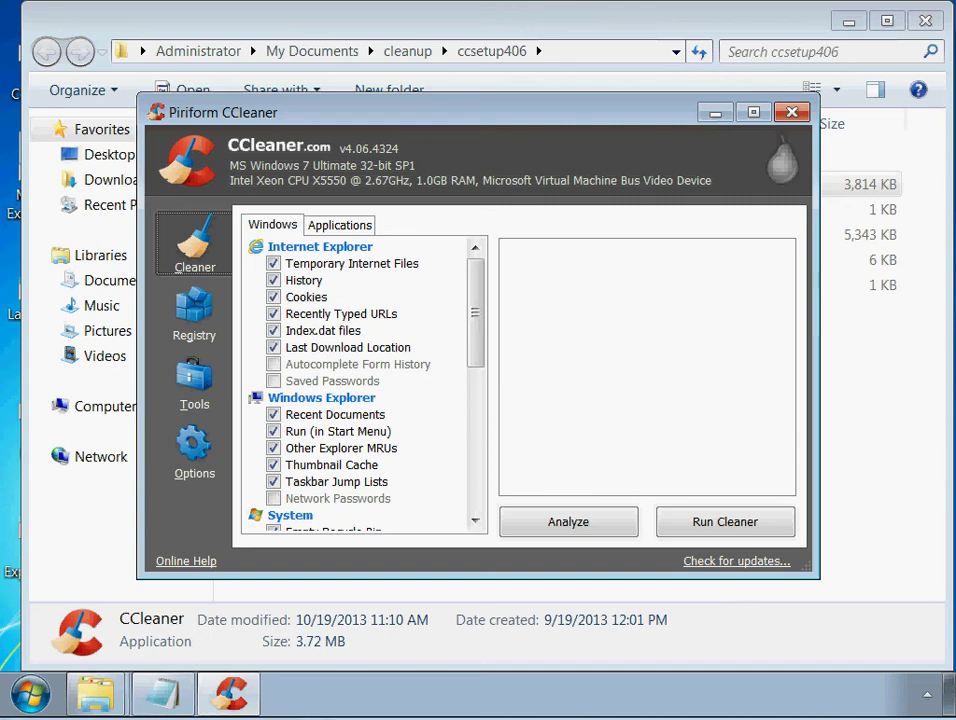
Analyze the Windows and application cleaning categories and review the list of files for removal
click(273, 313)
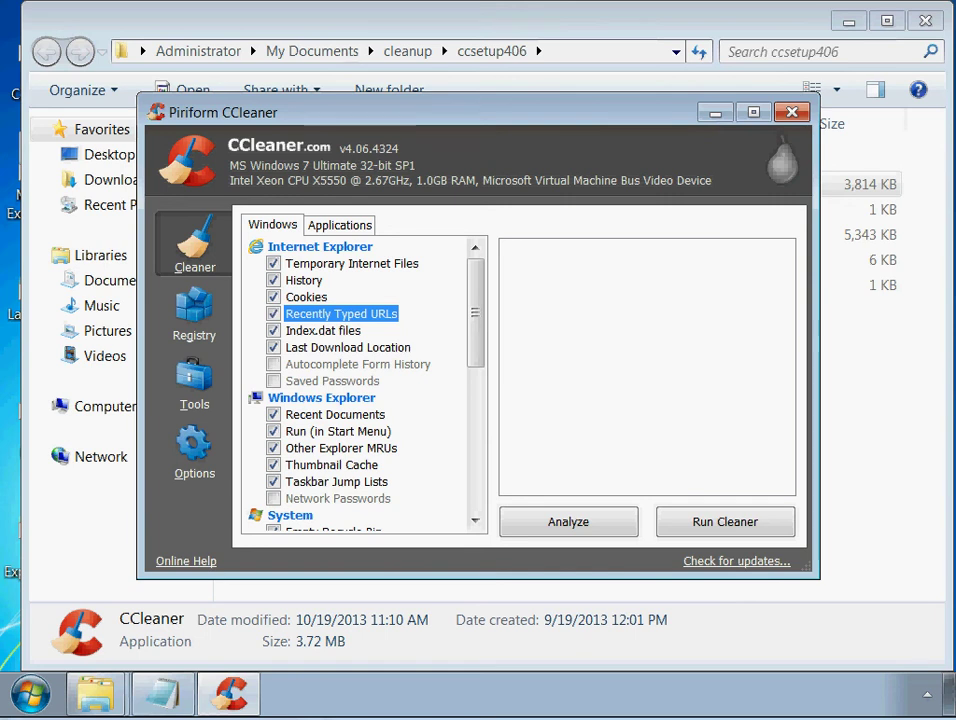
click(339, 224)
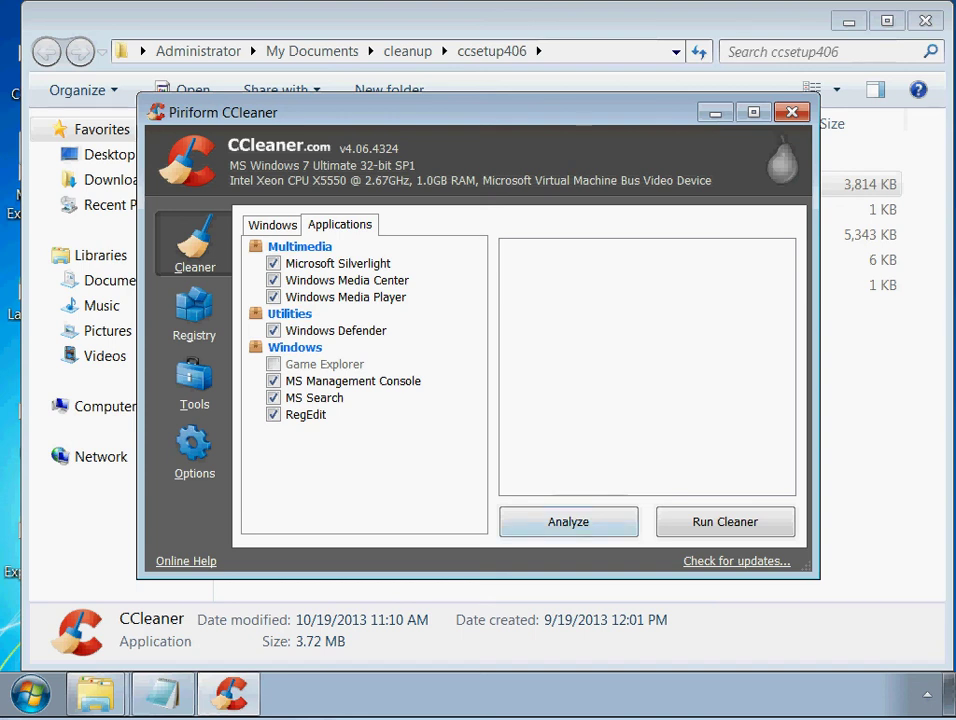
click(725, 521)
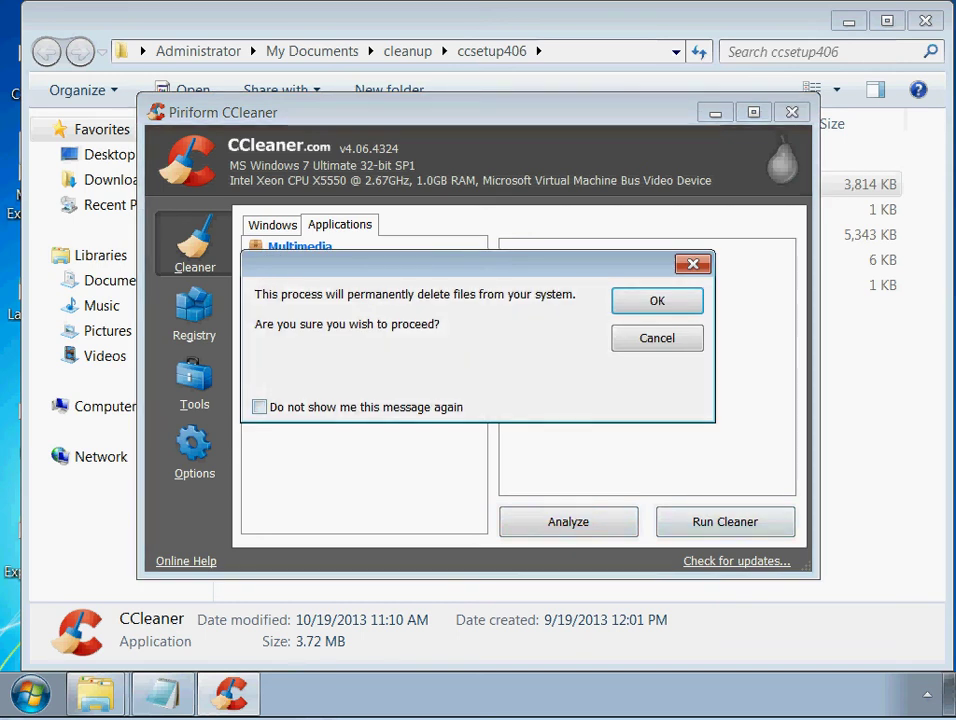
key(Return)
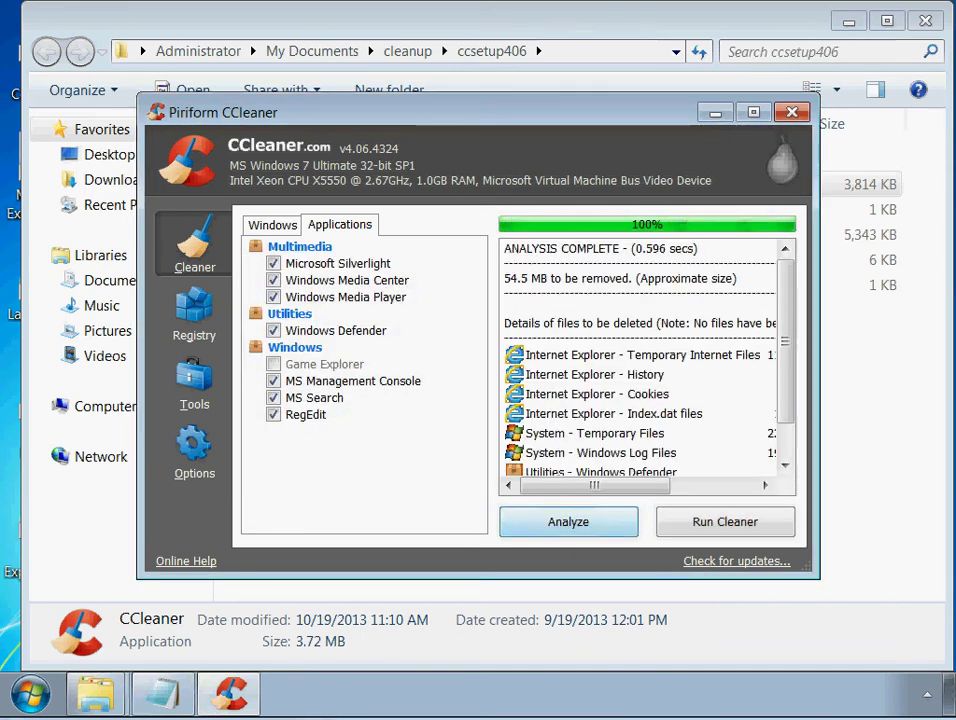
scroll(647, 360, down, 2)
scroll(647, 360, up, 2)
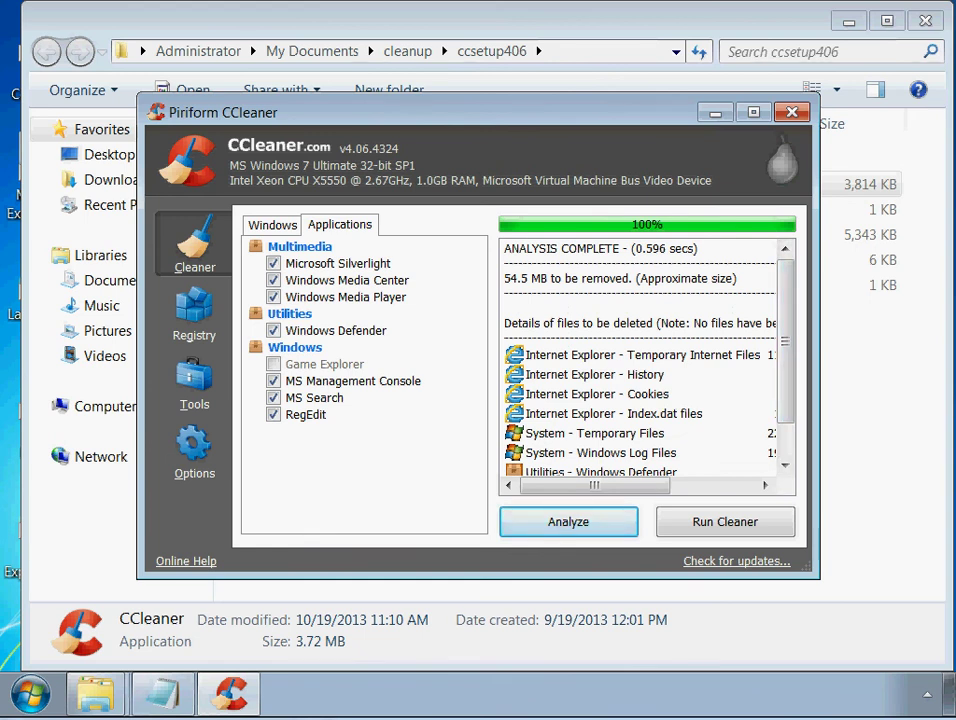
Run the cleaner on the analyzed files and confirm their permanent deletion
drag(504, 278, 737, 280)
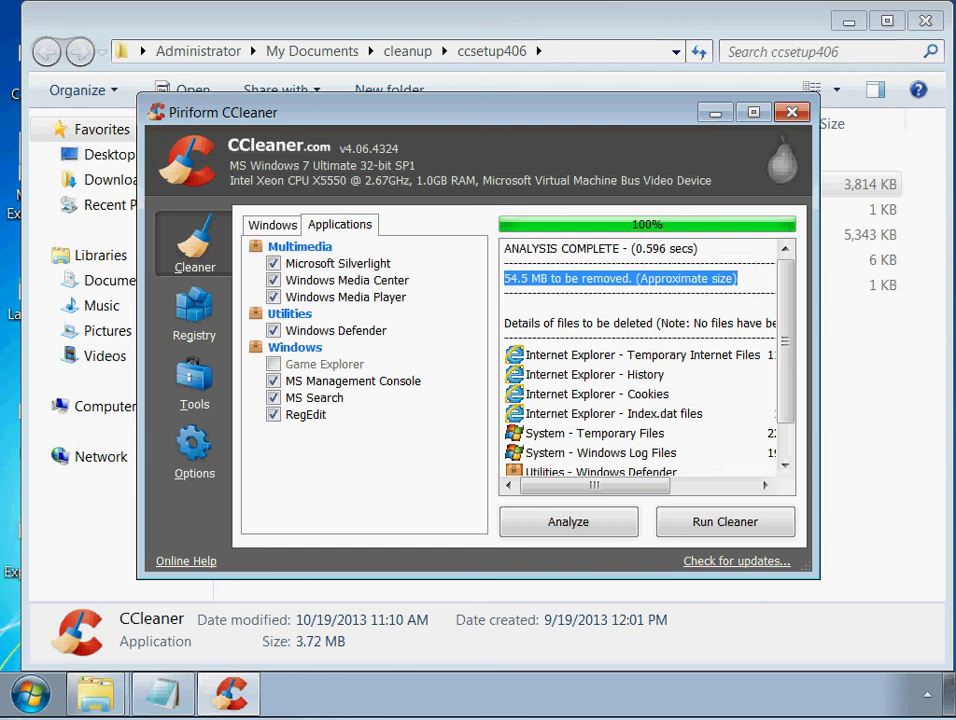
click(737, 280)
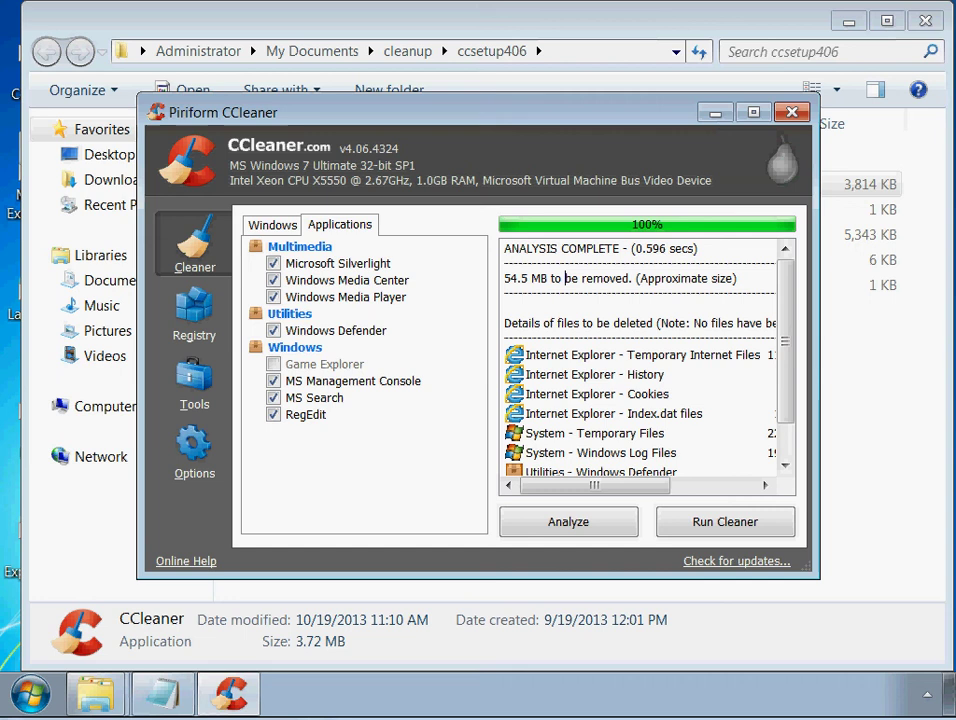
click(725, 521)
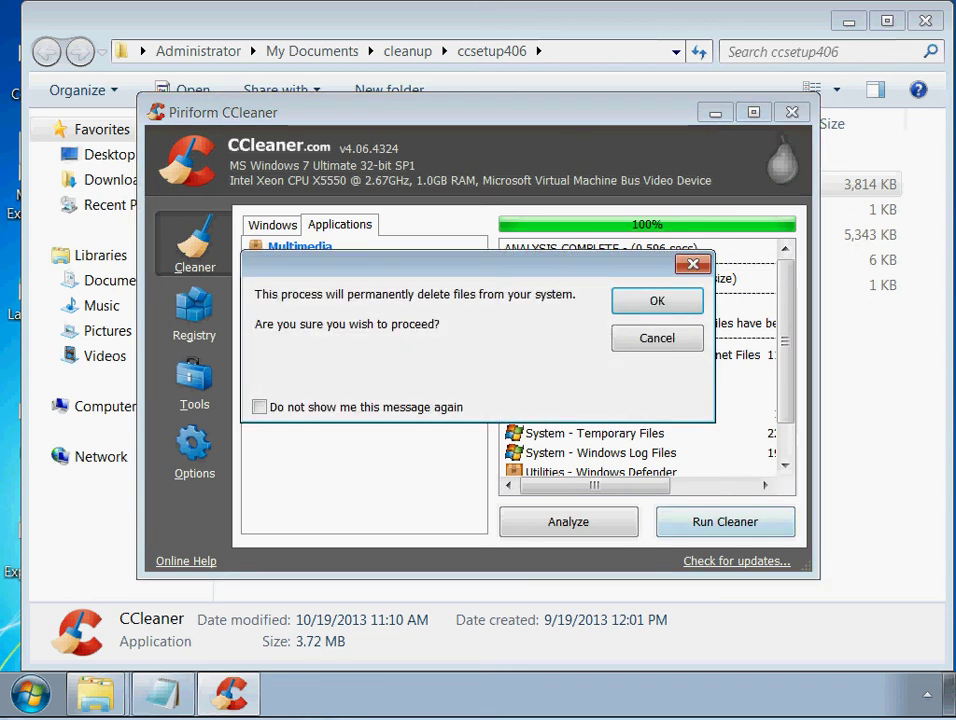
key(Return)
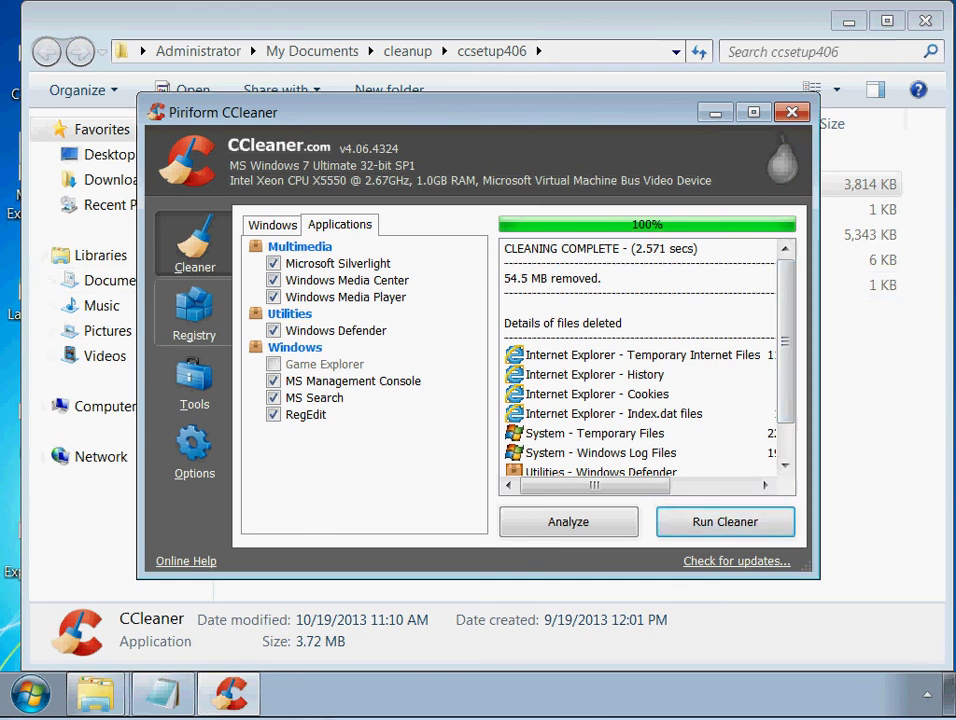
Scan the registry for issues and save a registry backup as cc_20131019_111207 in Documents before fixing the selected issues
click(194, 310)
click(570, 520)
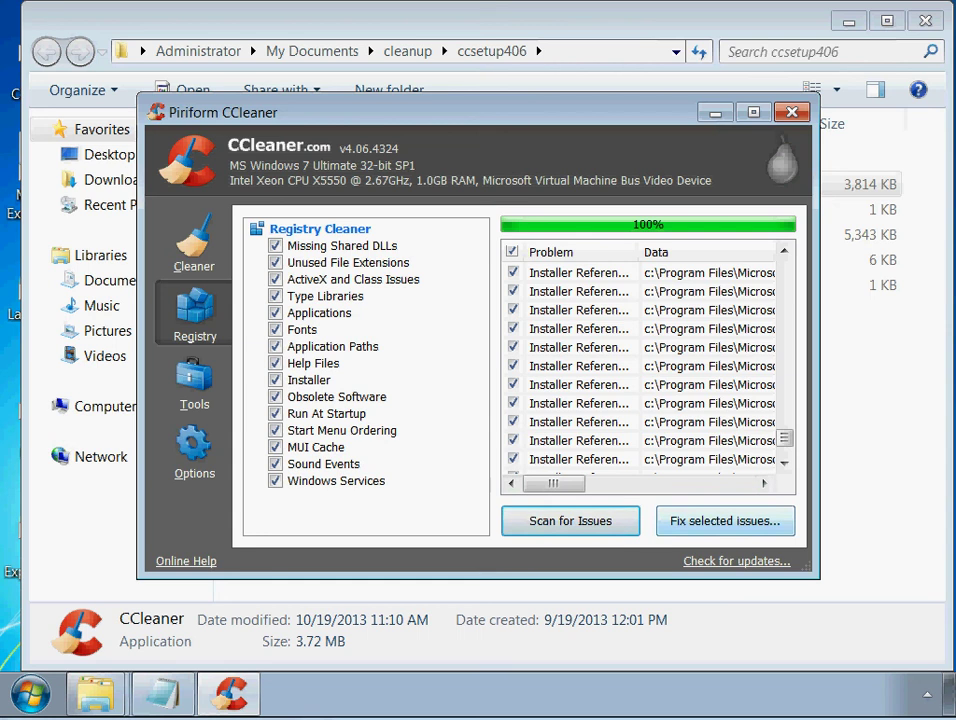
click(725, 520)
key(Return)
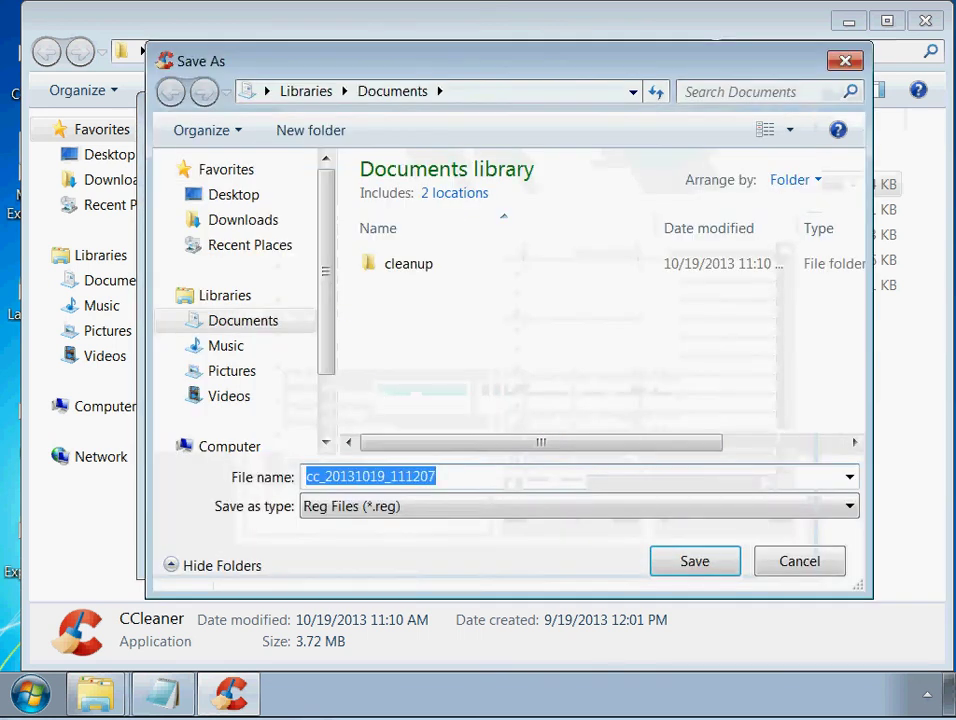
key(Return)
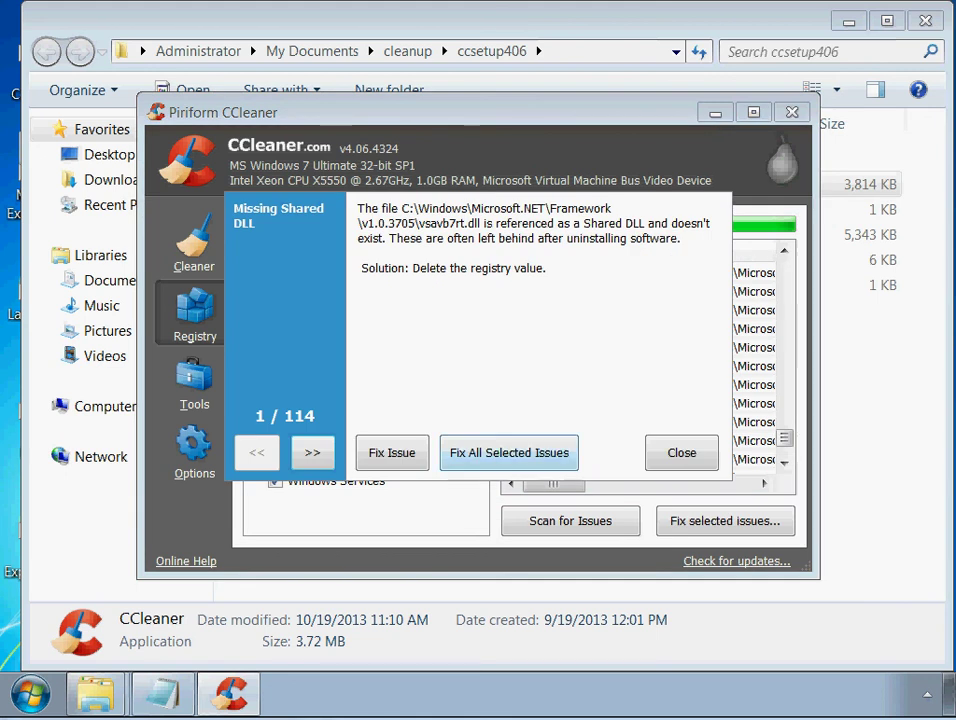
Fix all selected registry issues and close CCleaner
click(508, 452)
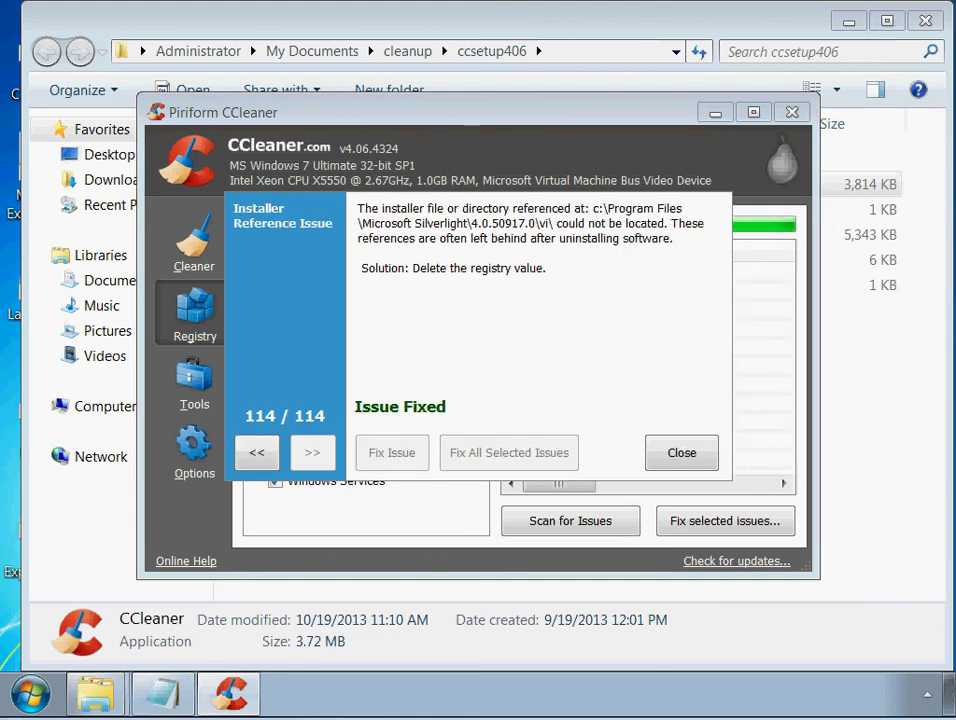
key(Return)
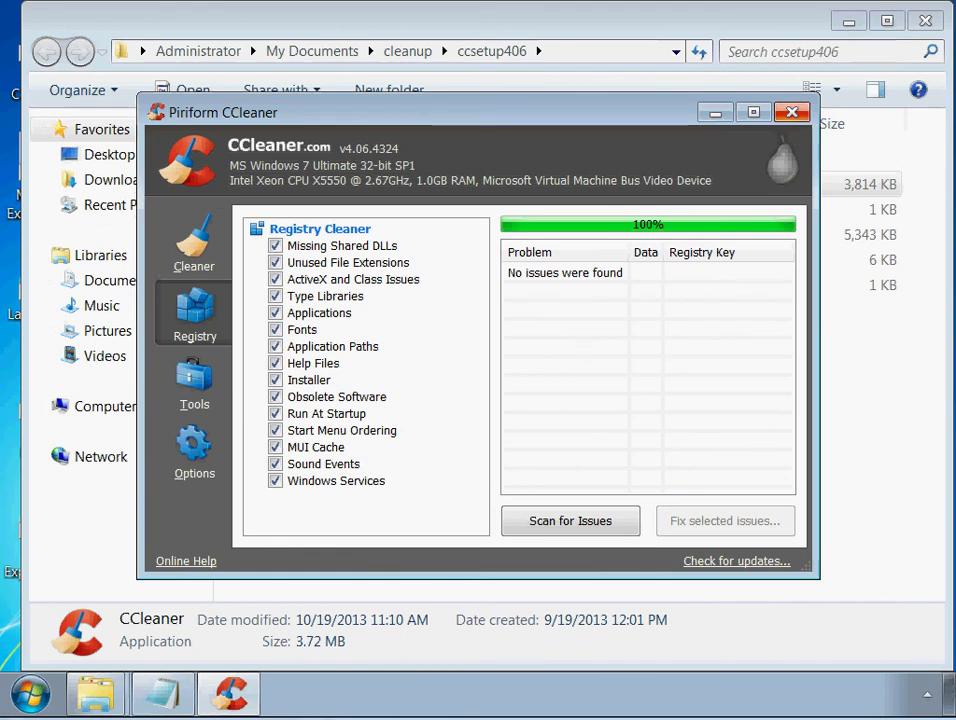
click(792, 114)
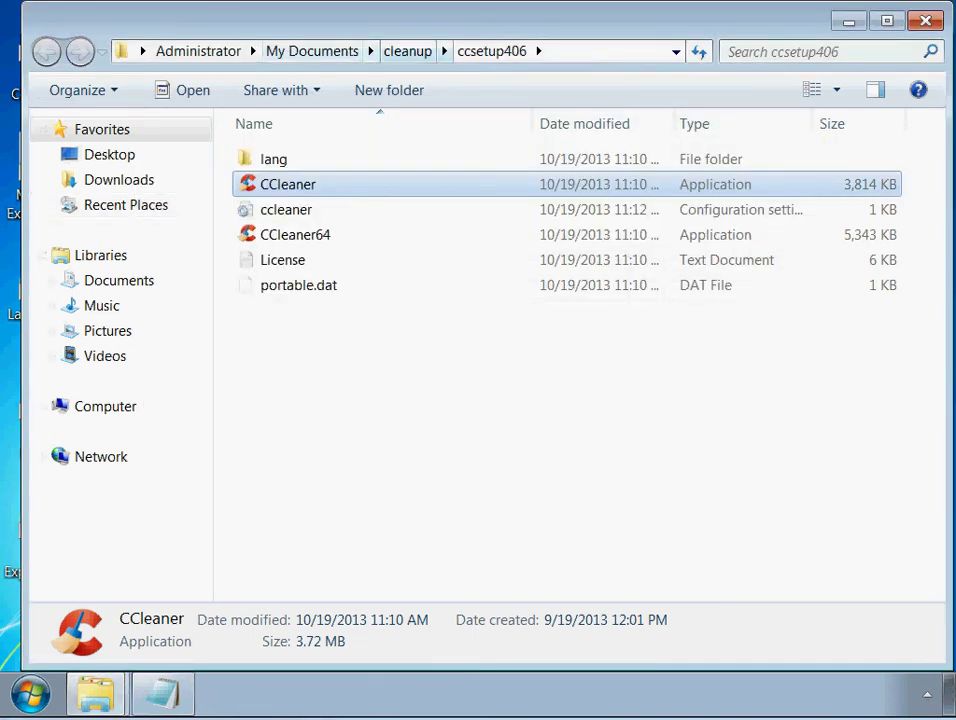
Launch TFC from the cleanup folder, allowing it past the security warning
click(407, 51)
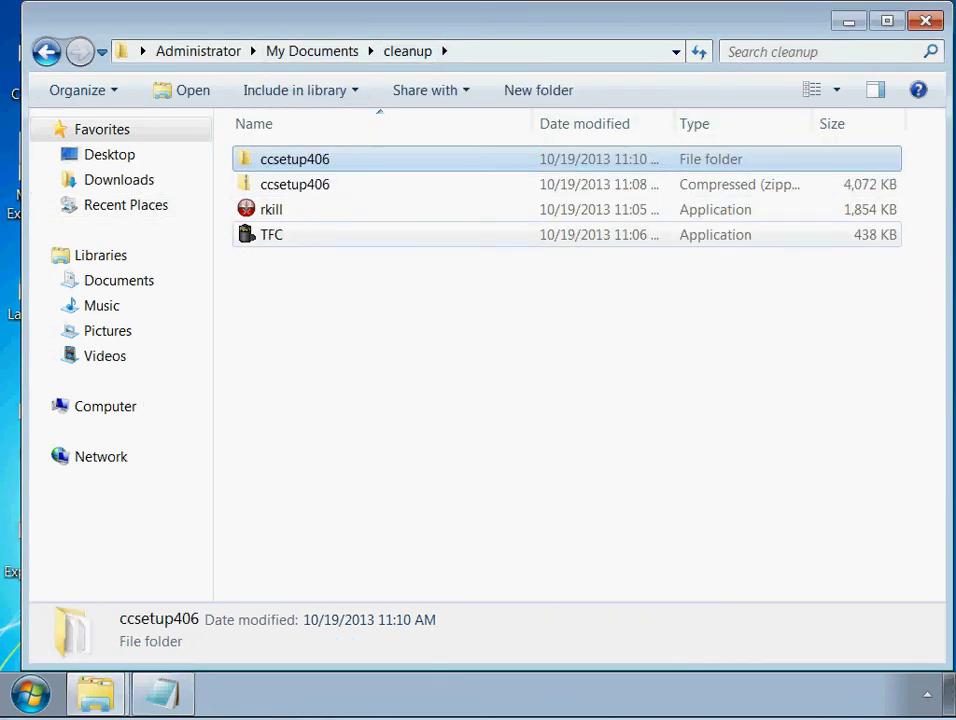
double_click(271, 234)
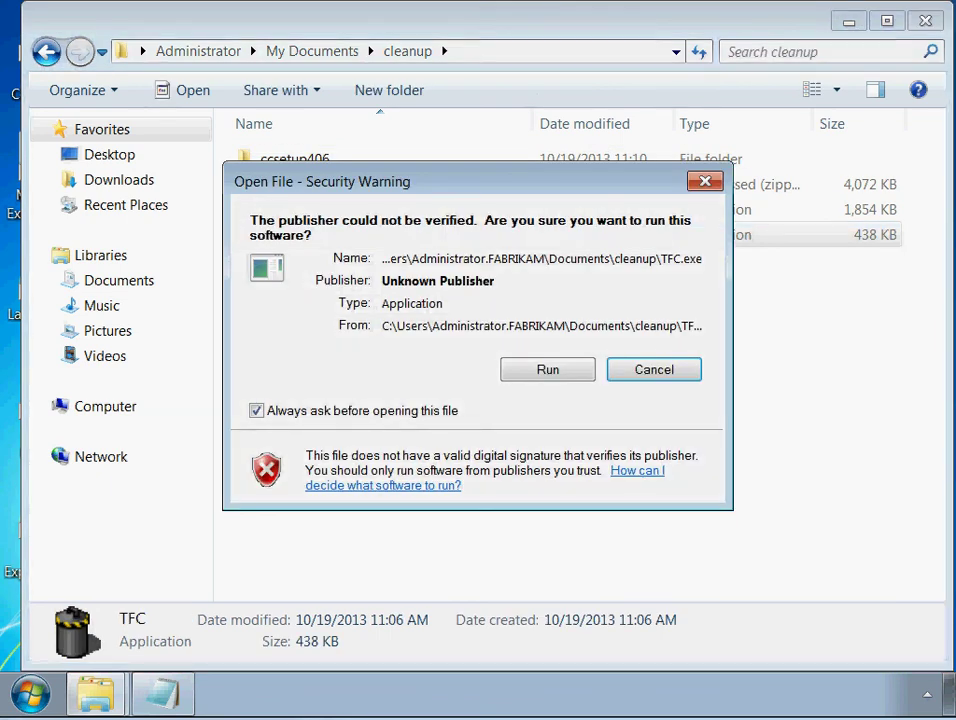
key(Return)
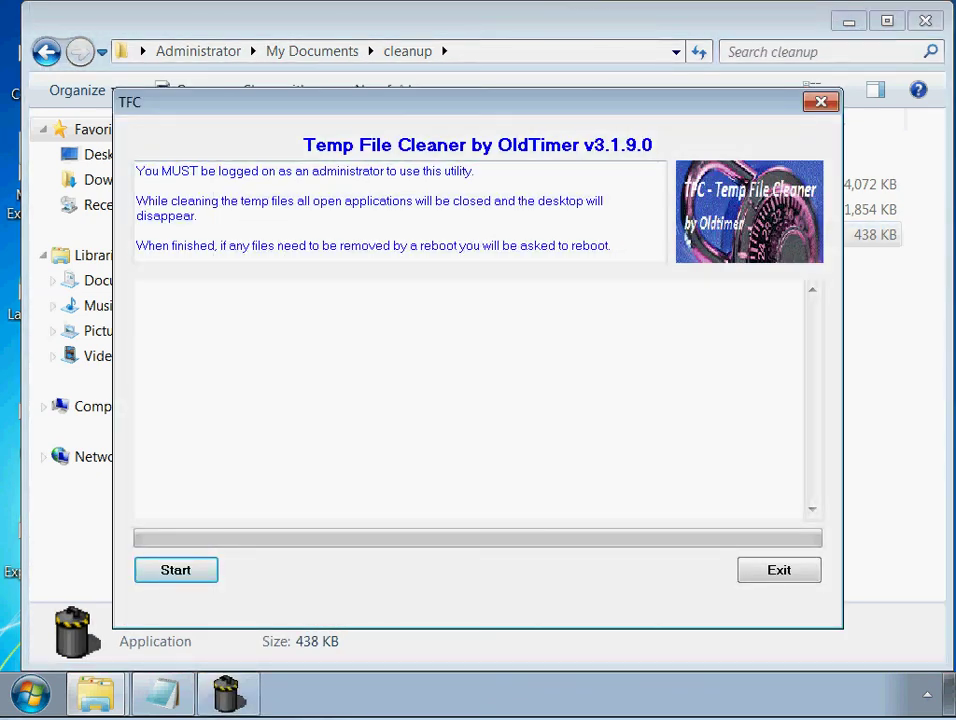
key(super)
key(Return)
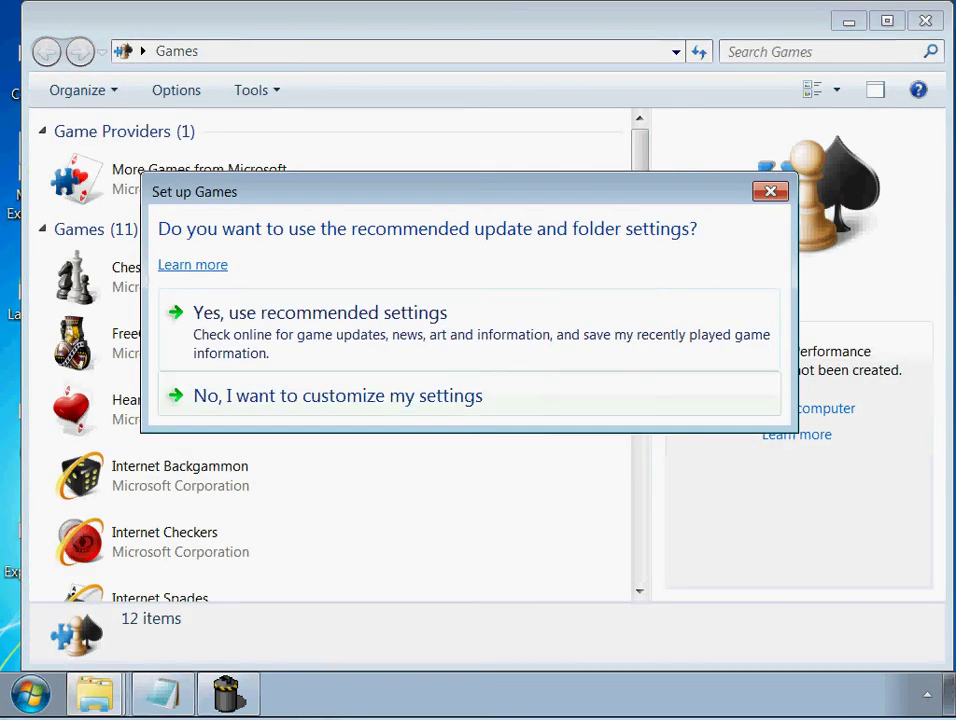
key(Tab)
key(Return)
key(Return)
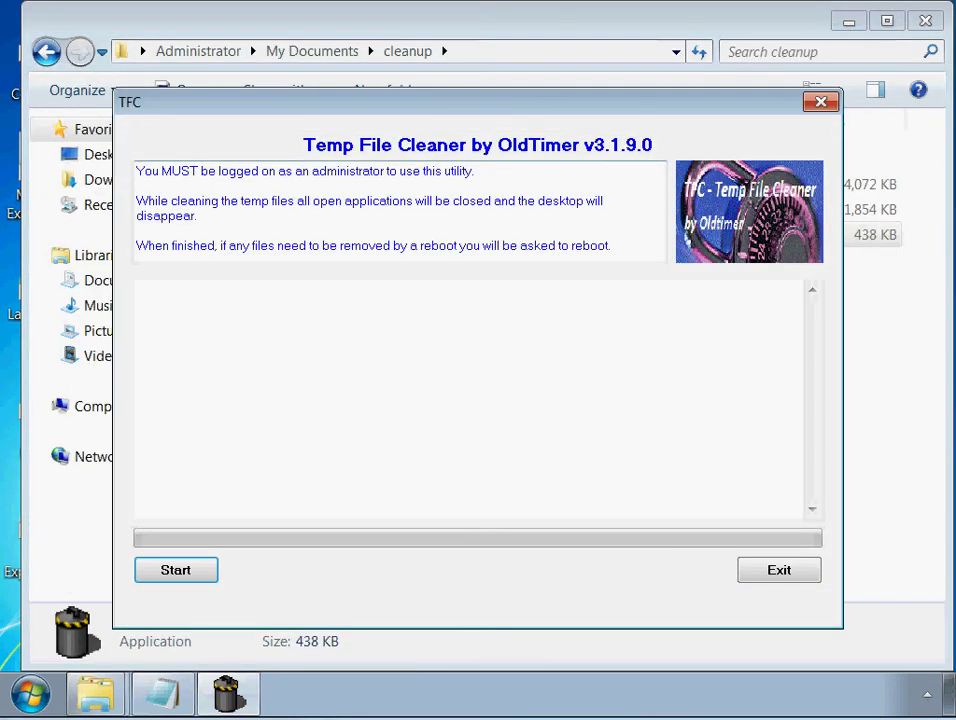
Open the Computer window and browse into a folder on Local Disk (C:)
key(super)
click(349, 424)
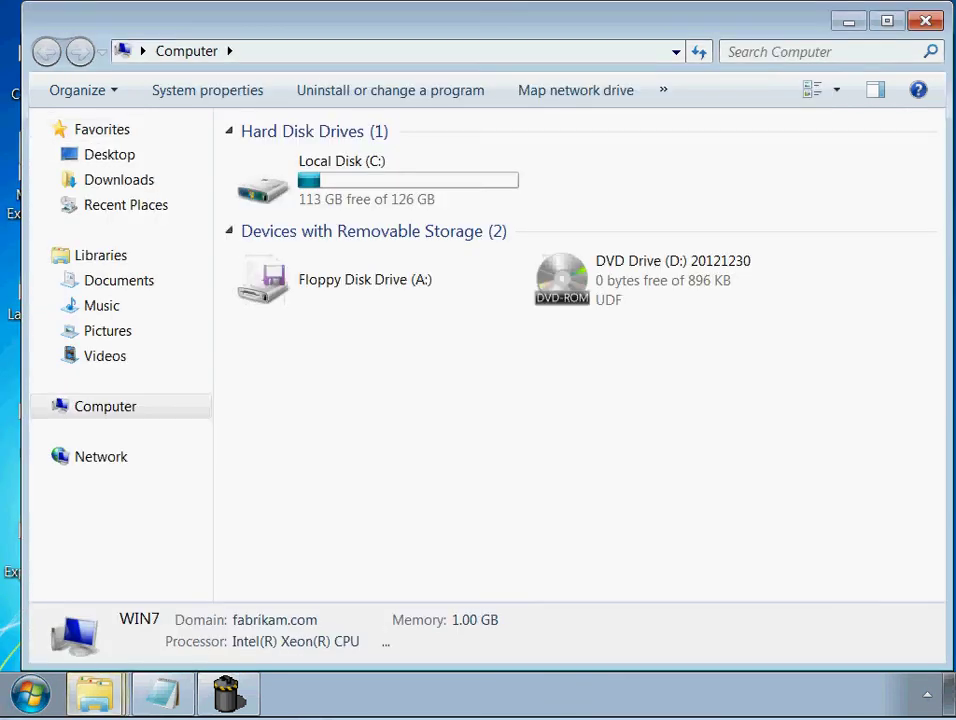
double_click(341, 175)
double_click(267, 359)
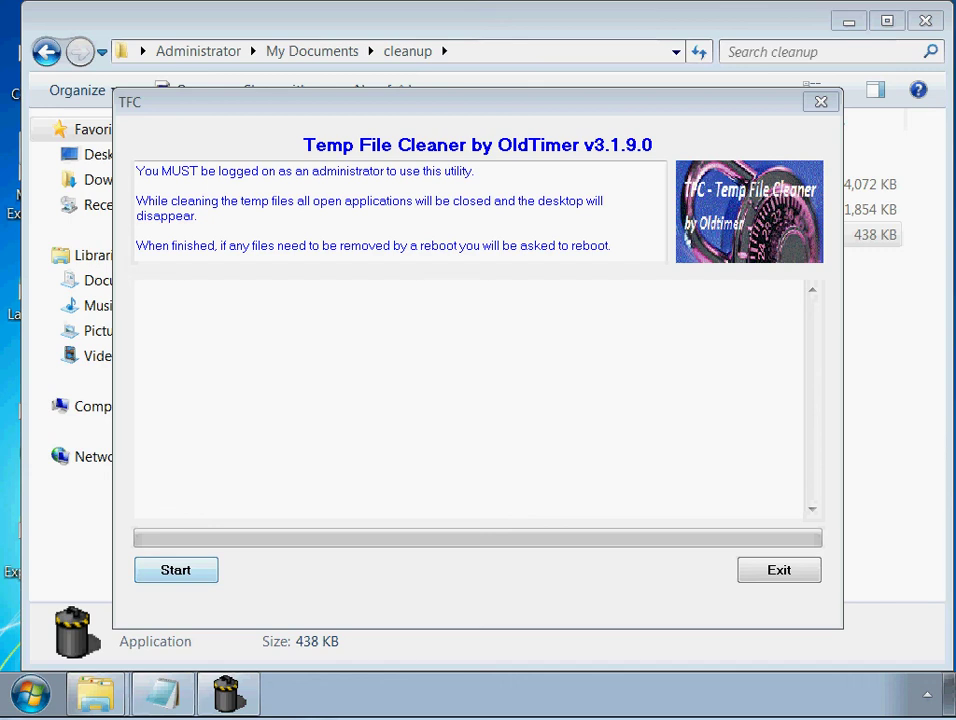
Run TFC's temp file cleanup and close both TFC and the Rkill log
key(Return)
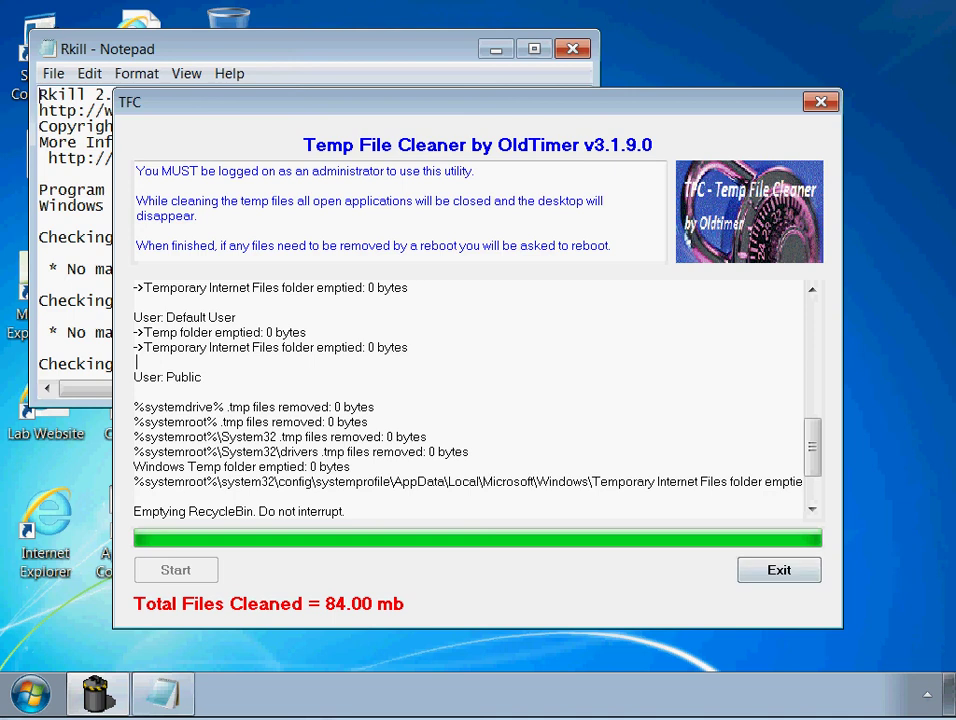
click(412, 200)
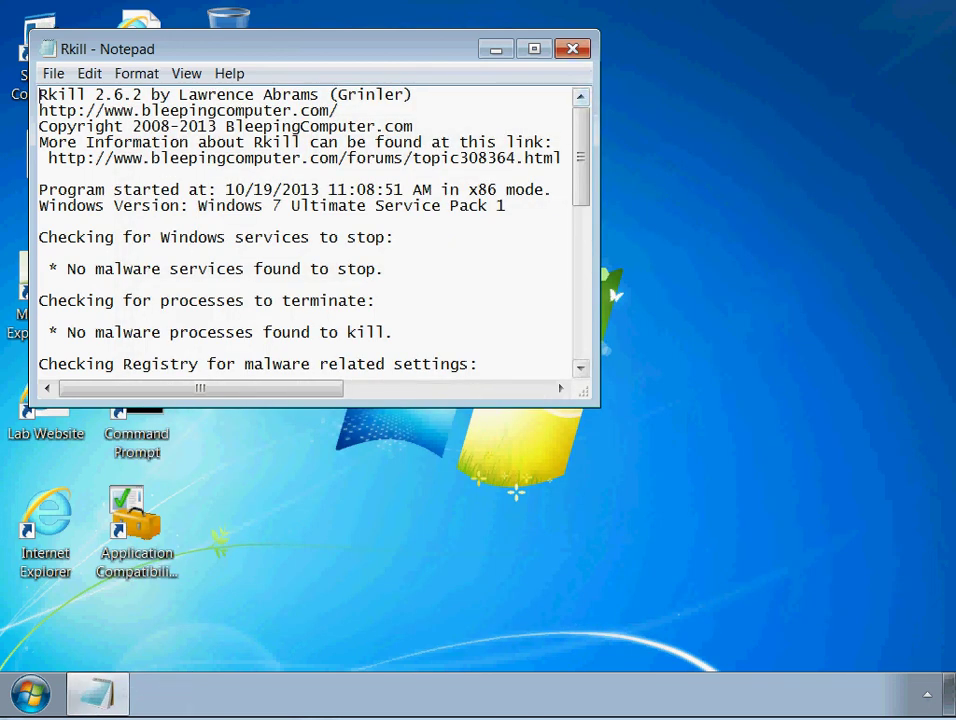
key(super)
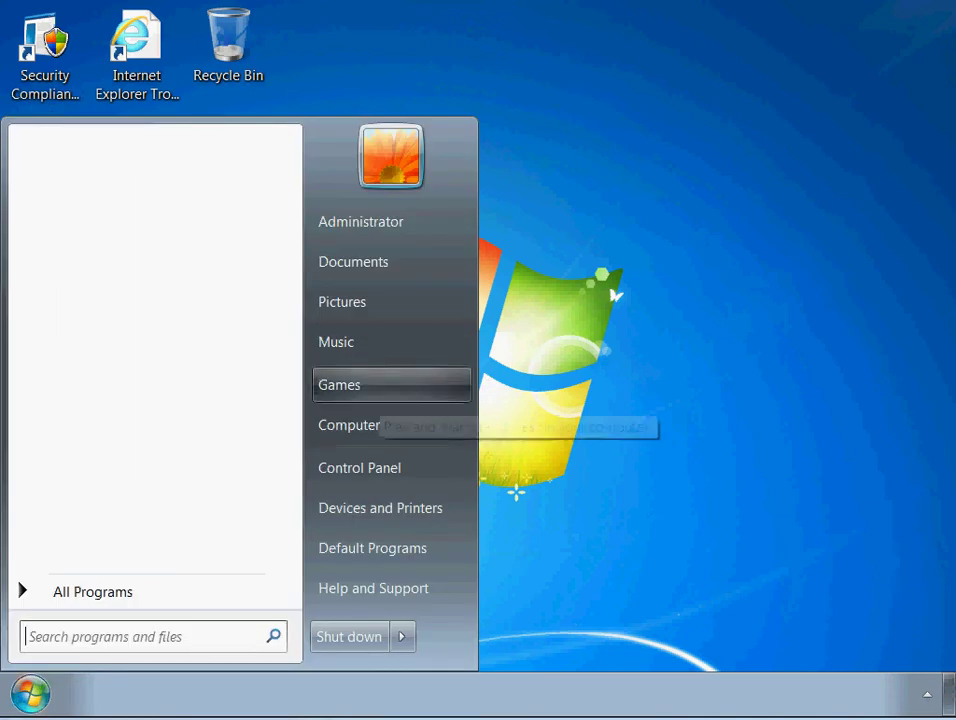
key(Escape)
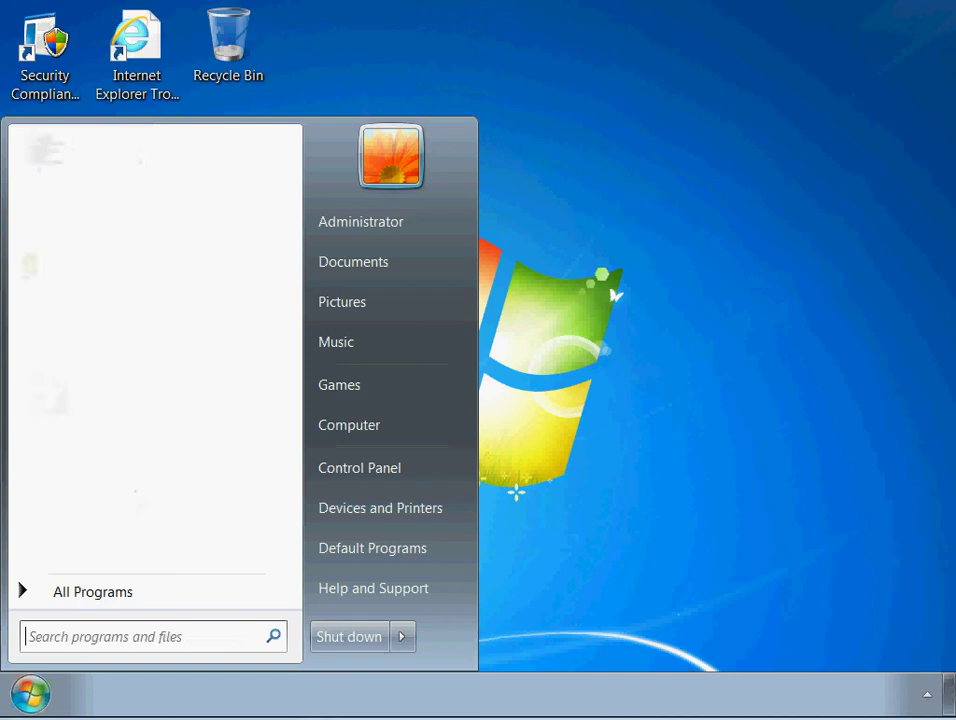
Look over the full list of installed programs in the Start menu
key(super)
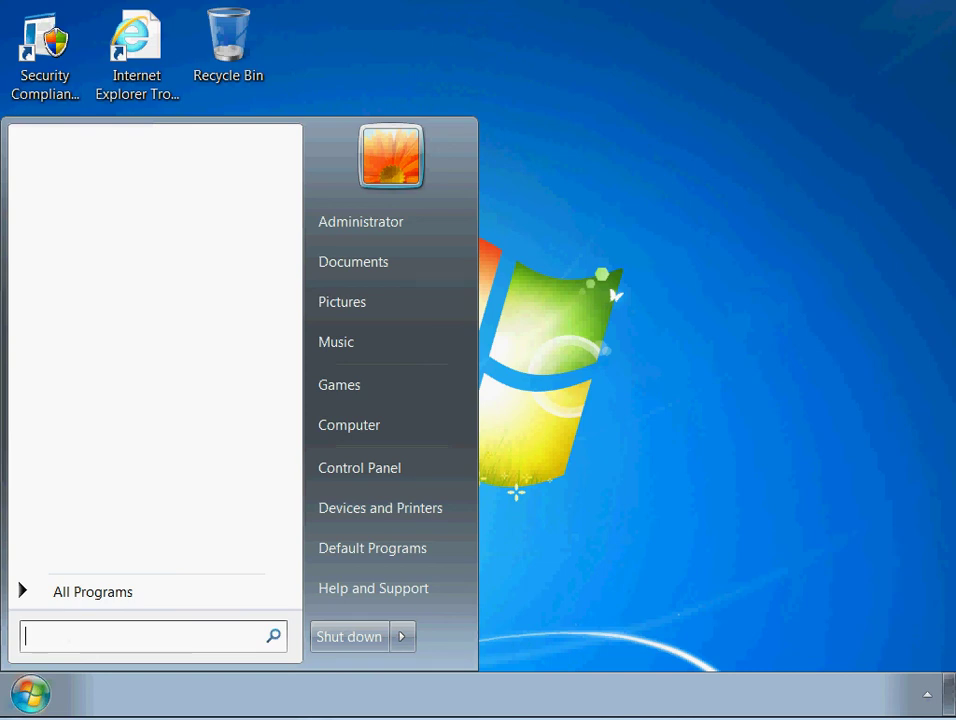
key(Up)
key(Return)
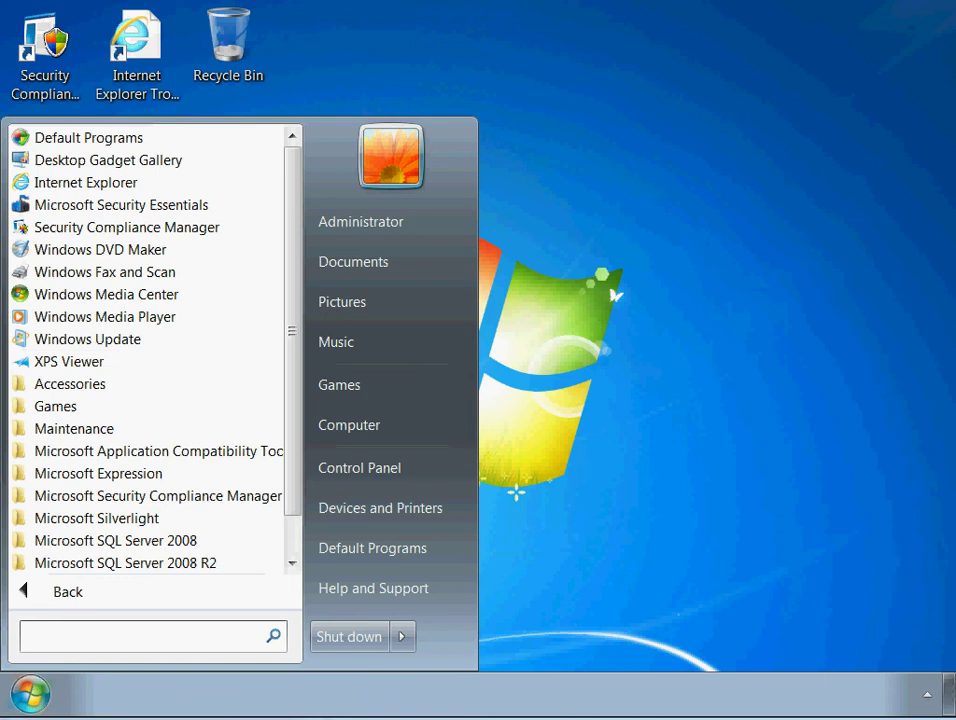
key(Right)
key(Left)
Open System Configuration with msconfig and display its startup items
text(mscon)
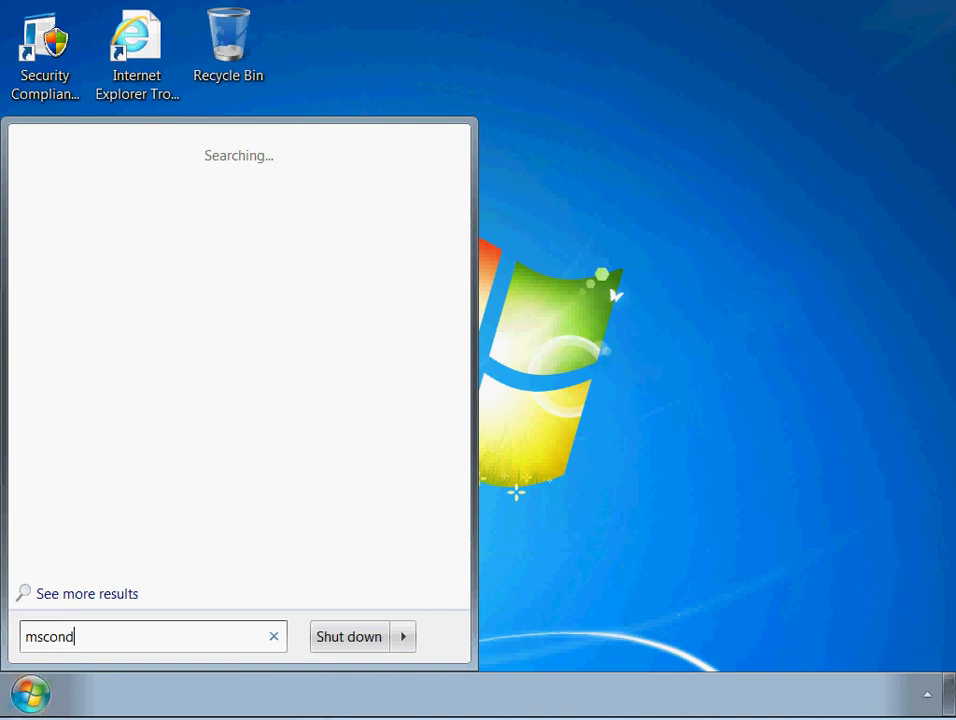
text(if)
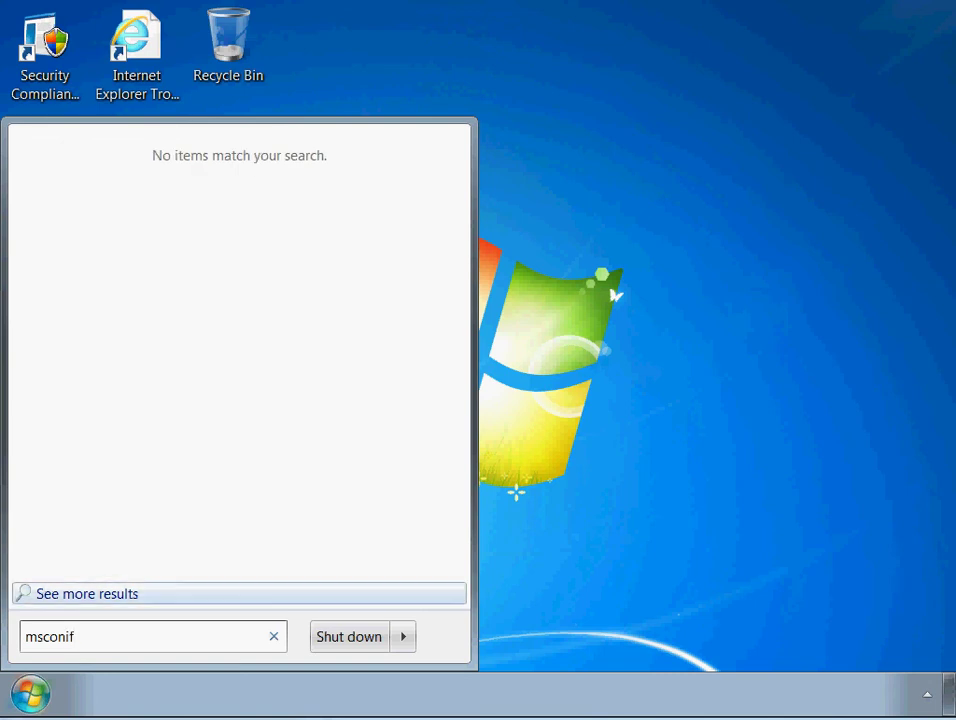
key(BackSpace)
text(g)
key(BackSpace)
key(BackSpace)
text(fig)
key(Return)
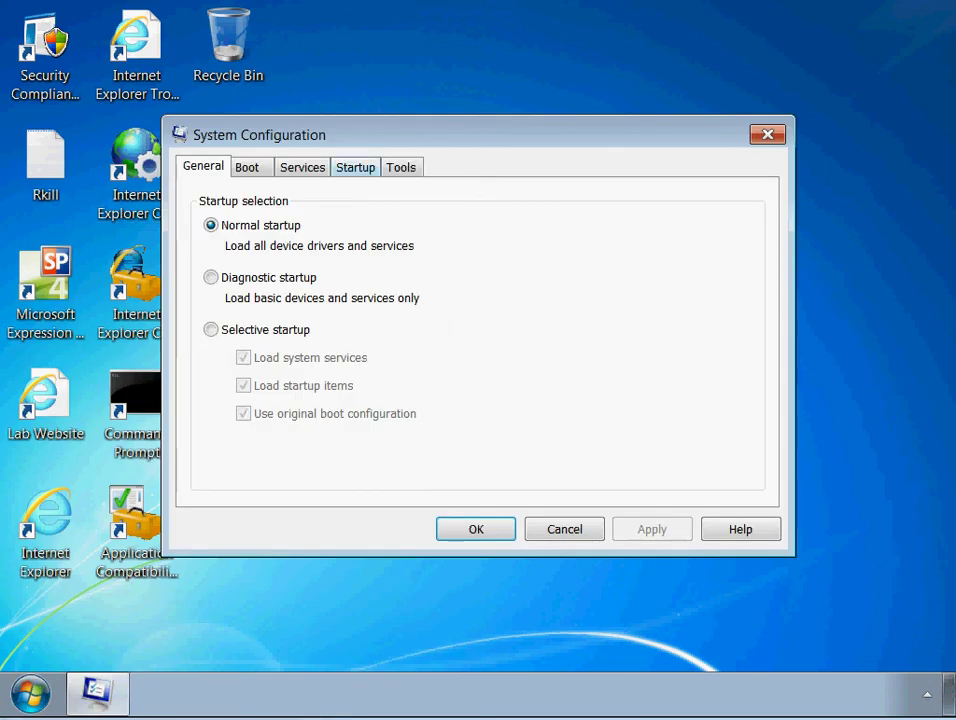
key(ctrl+Tab)
key(ctrl+Tab)
key(ctrl+Tab)
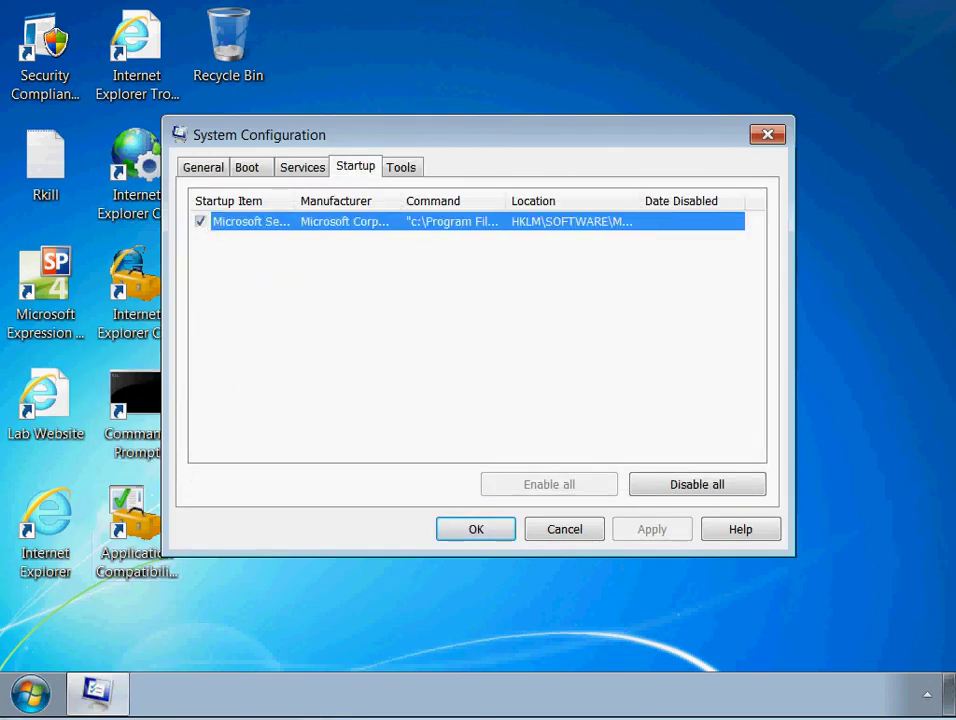